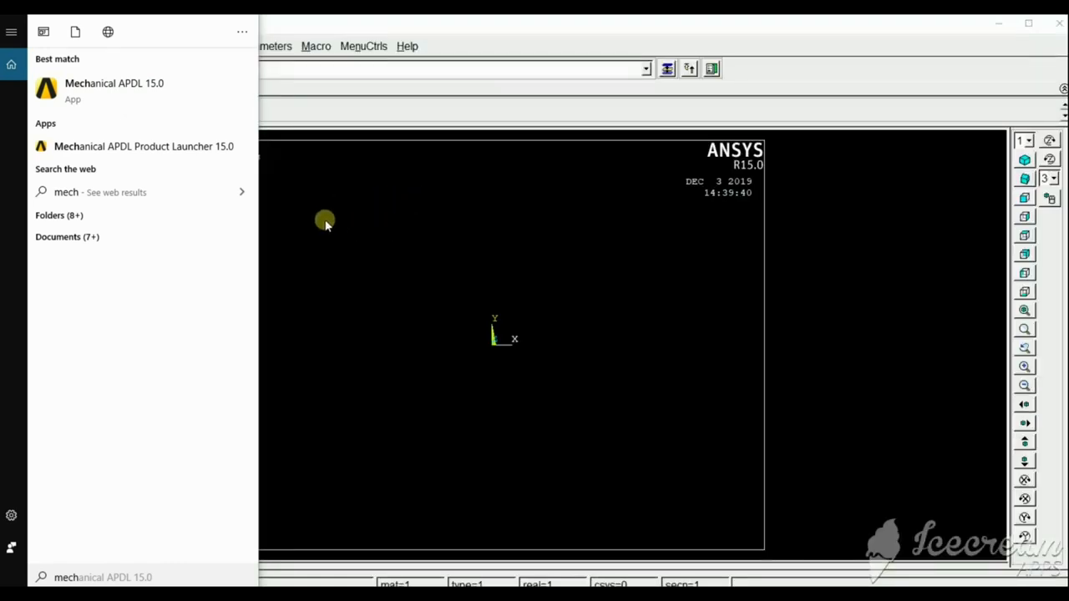
Limit the GUI filtering preferences to the Structural discipline with the h-Method.
left_click(354, 214)
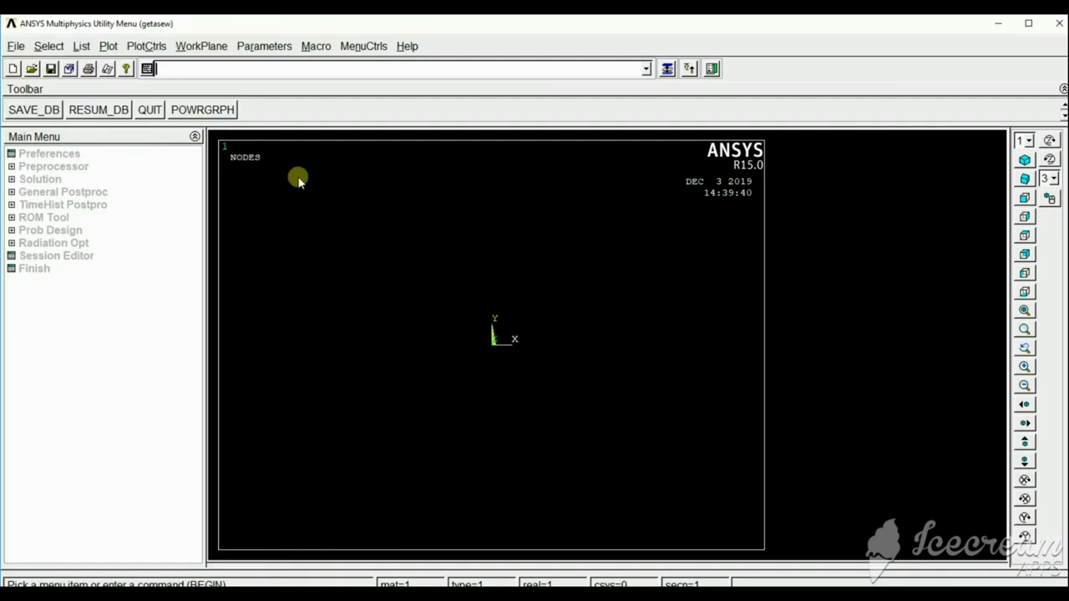
left_click(50, 154)
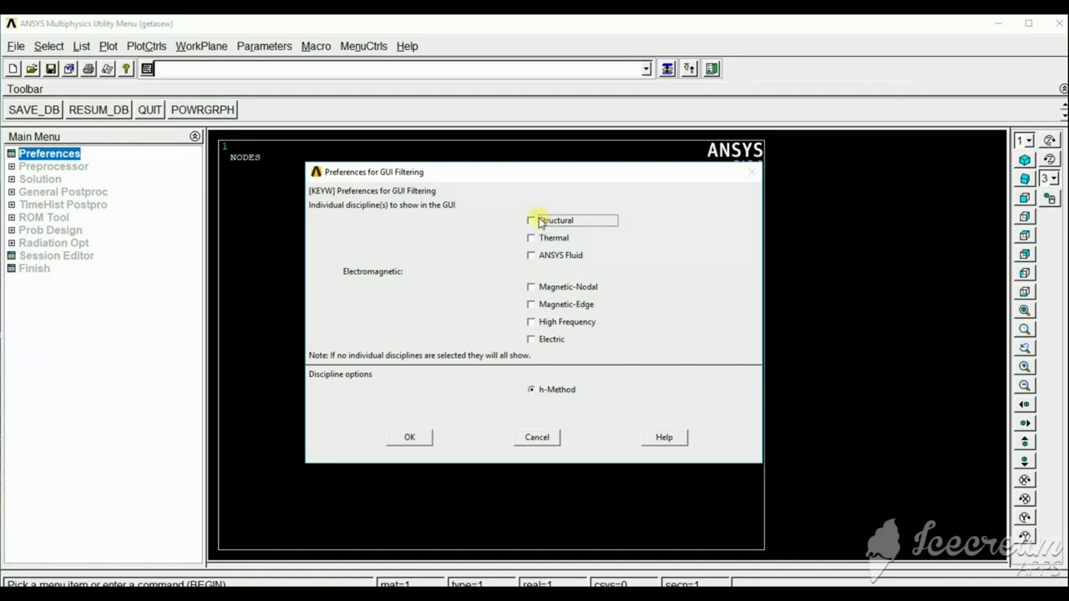
left_click(532, 221)
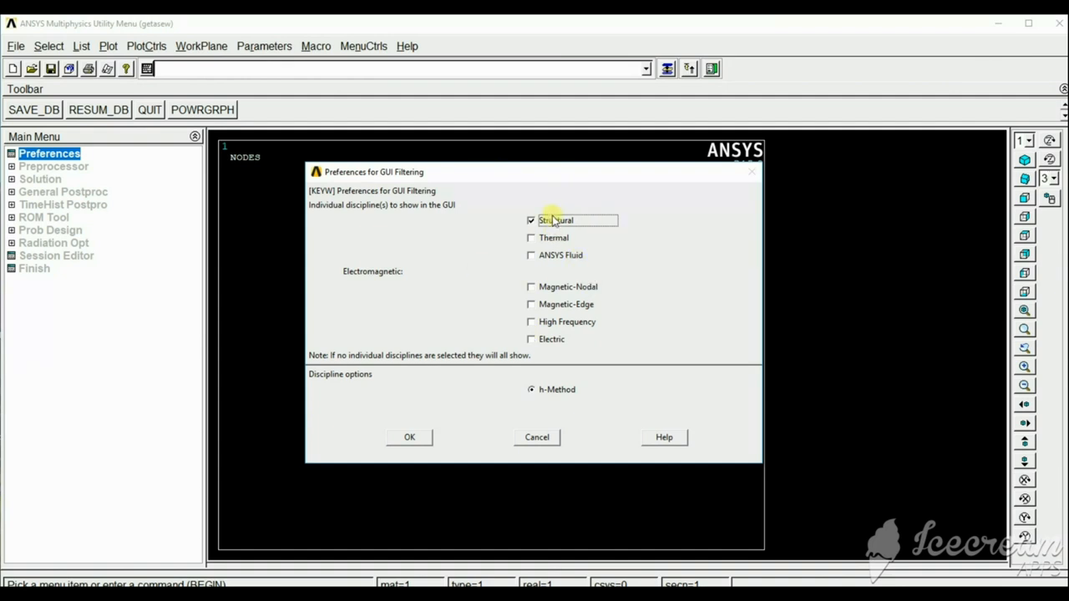
left_click(414, 436)
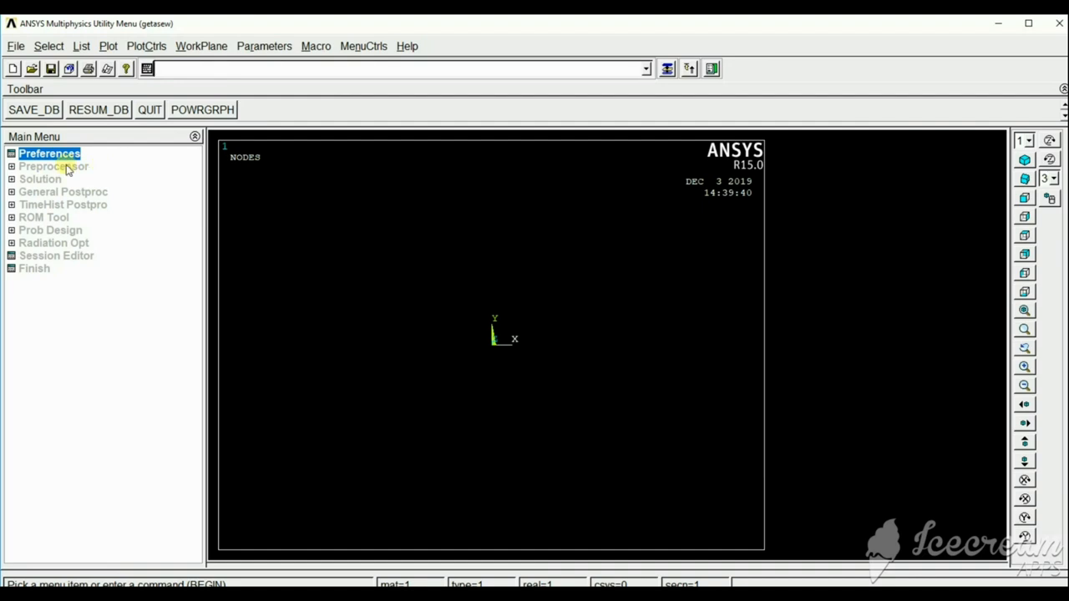
Add a structural Solid element type, Quad 4 node 182, with reference number 1.
left_click(67, 167)
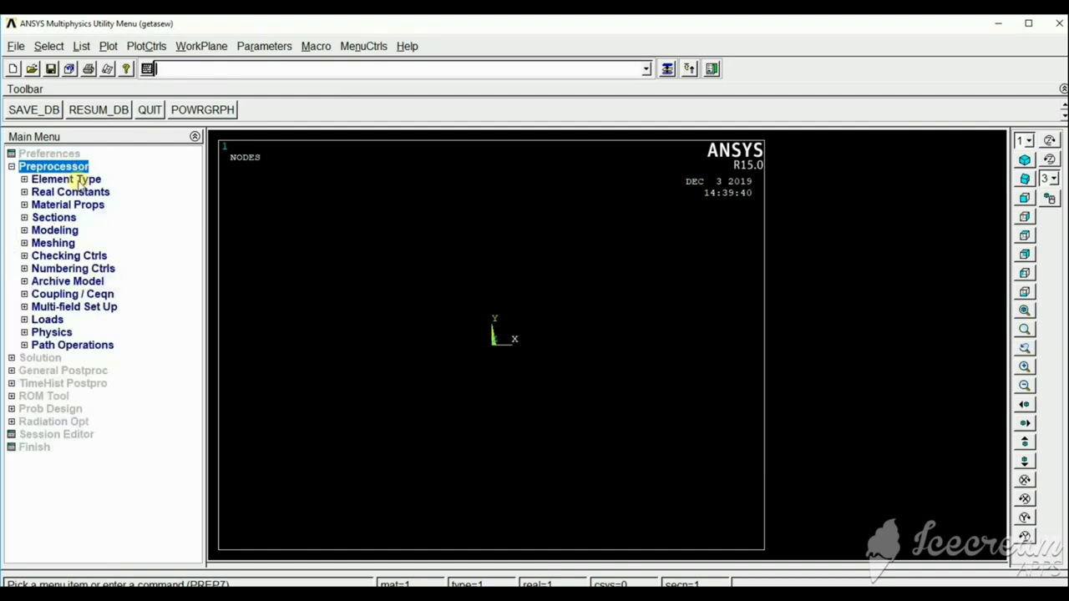
left_click(80, 180)
left_click(97, 193)
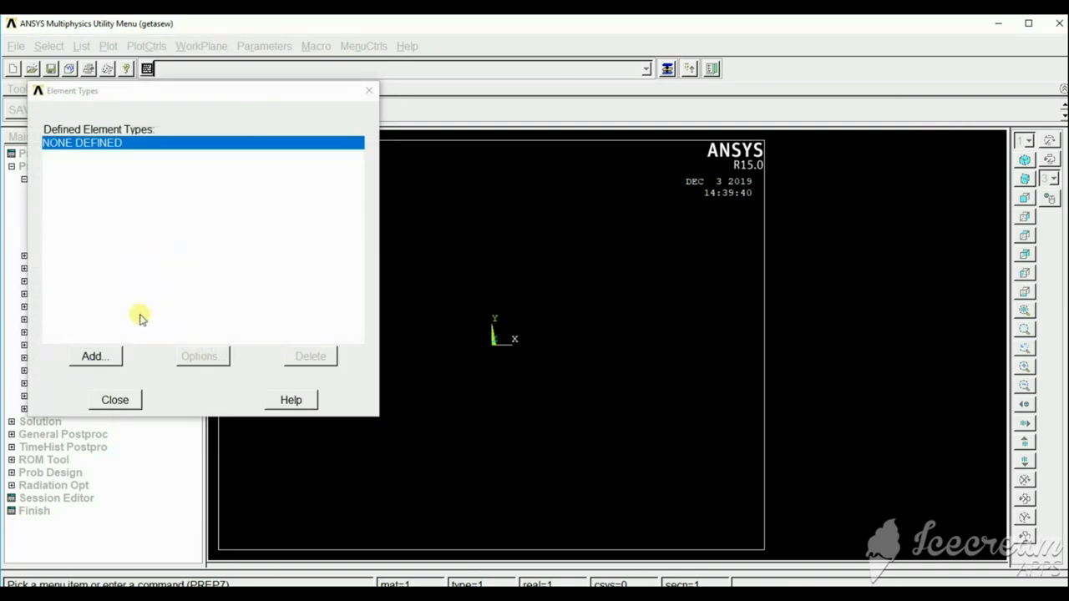
left_click(92, 356)
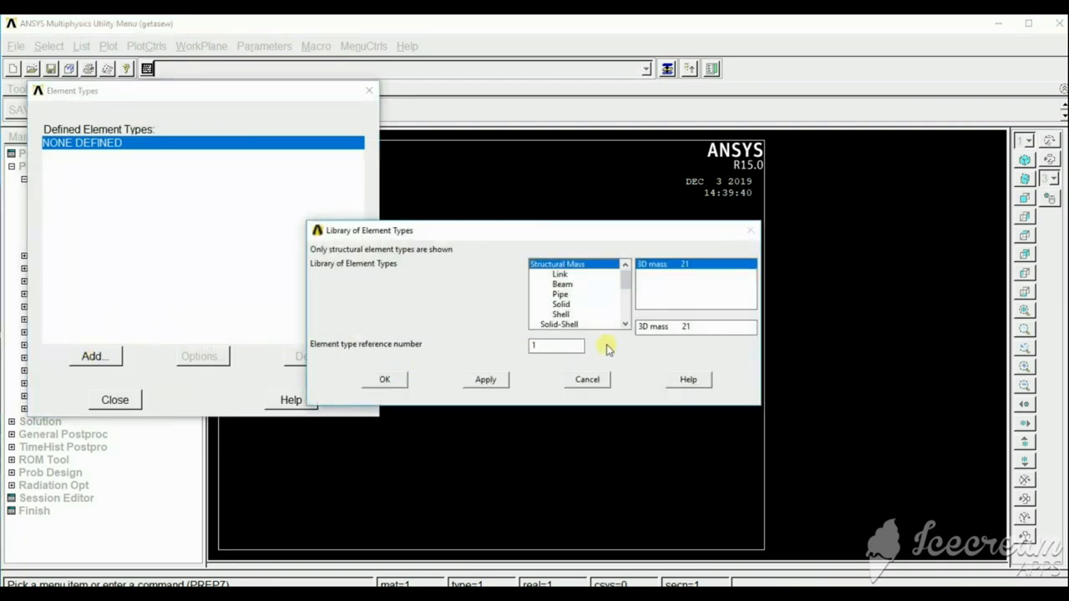
left_click(562, 306)
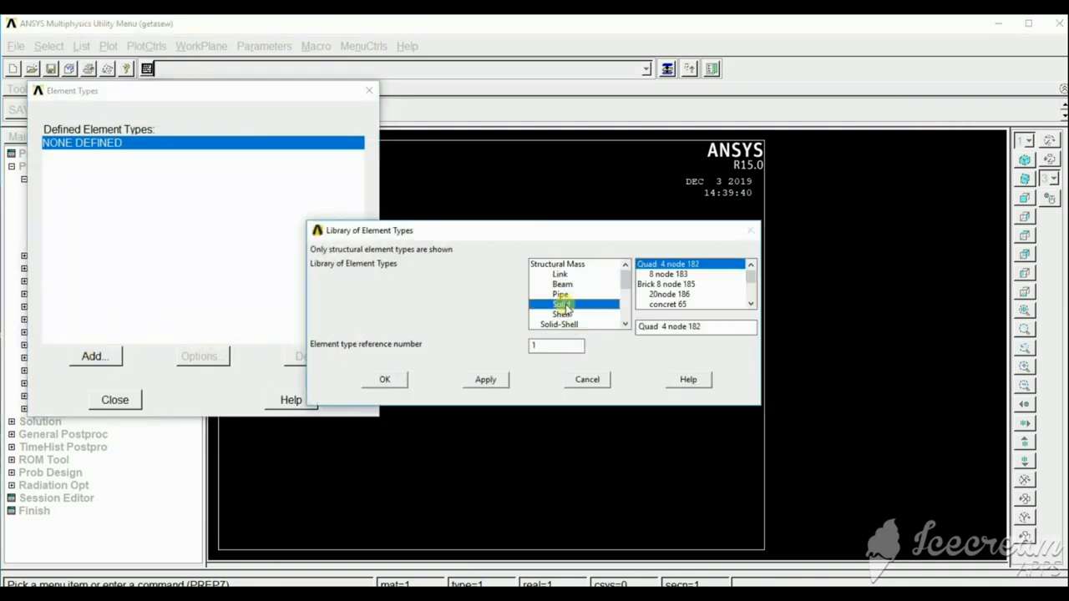
left_click(386, 379)
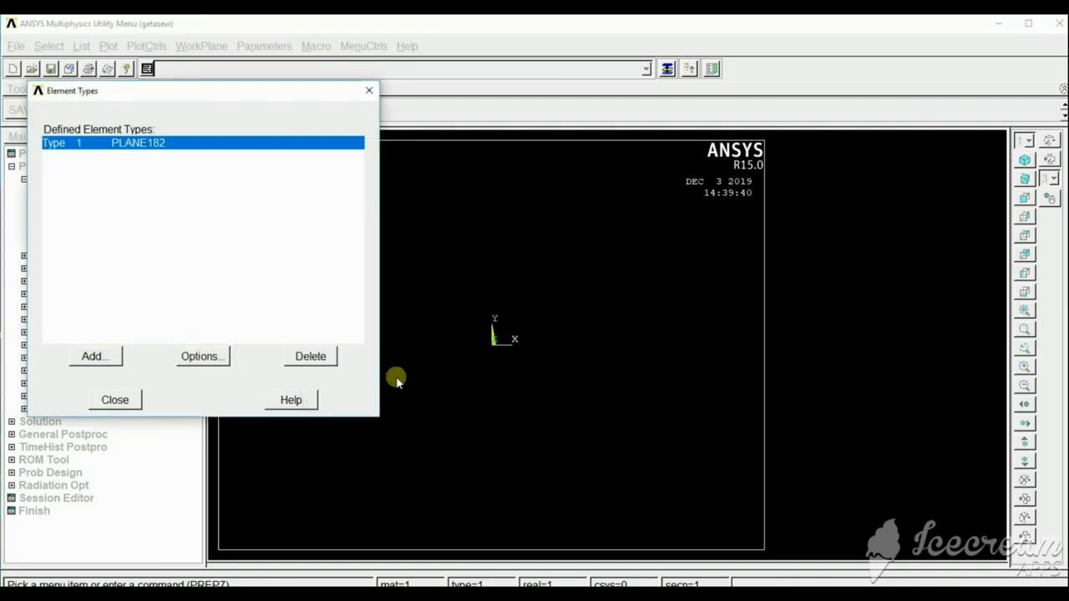
Set the PLANE182 element behavior to plane stress with thickness (Plane strs w/thk) and finish the element type definition.
left_click(200, 356)
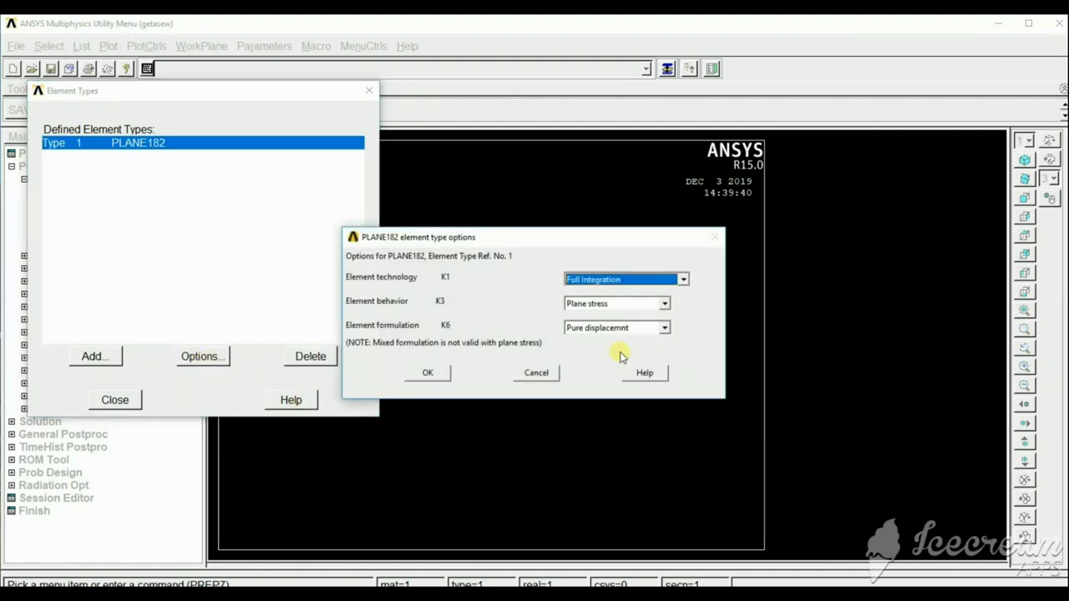
left_click(665, 306)
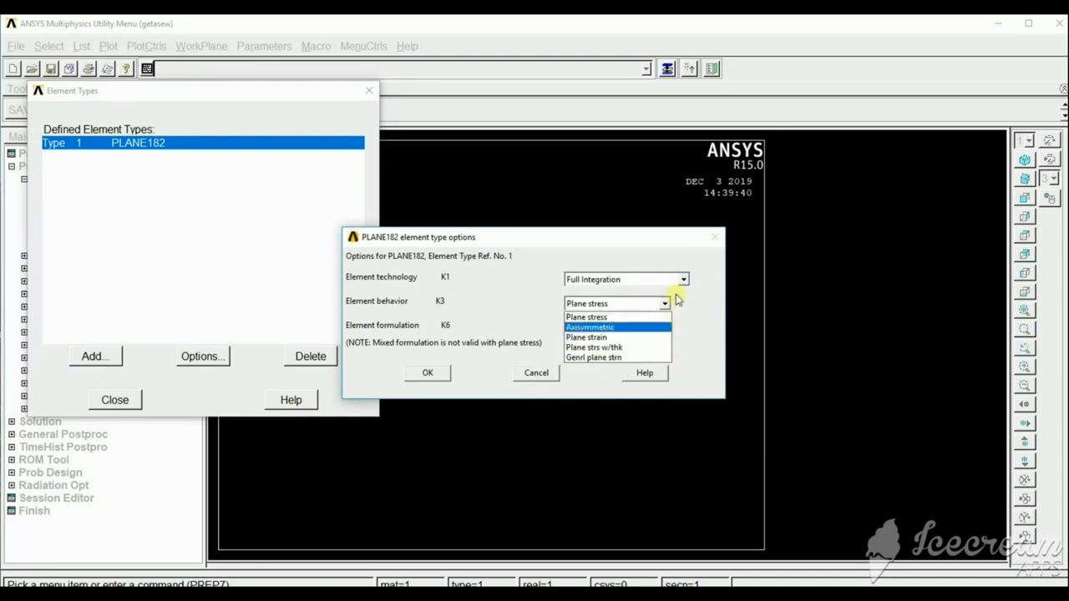
left_click(708, 338)
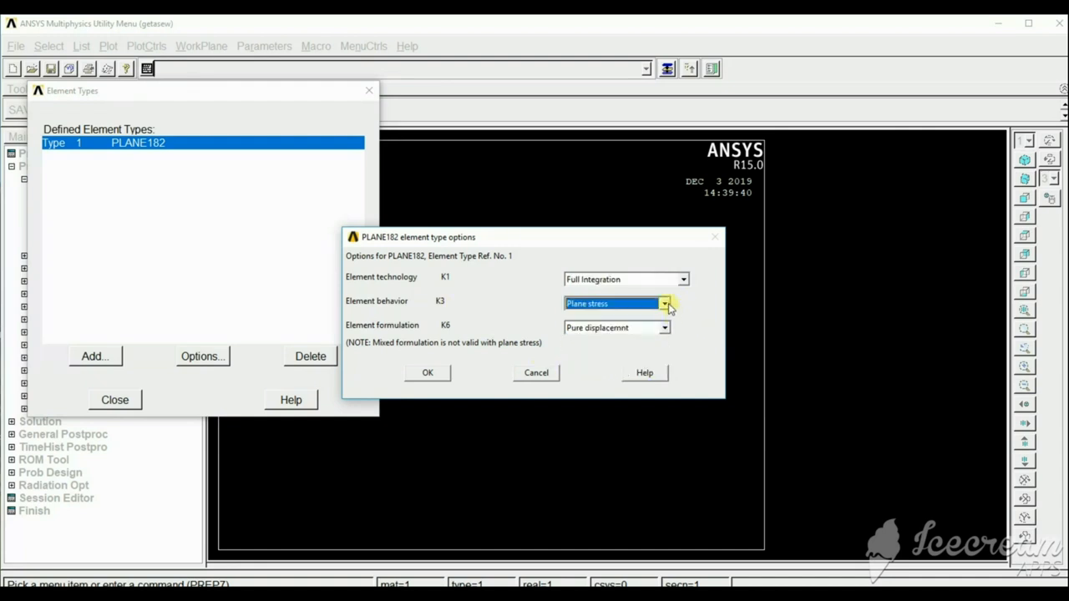
left_click(665, 304)
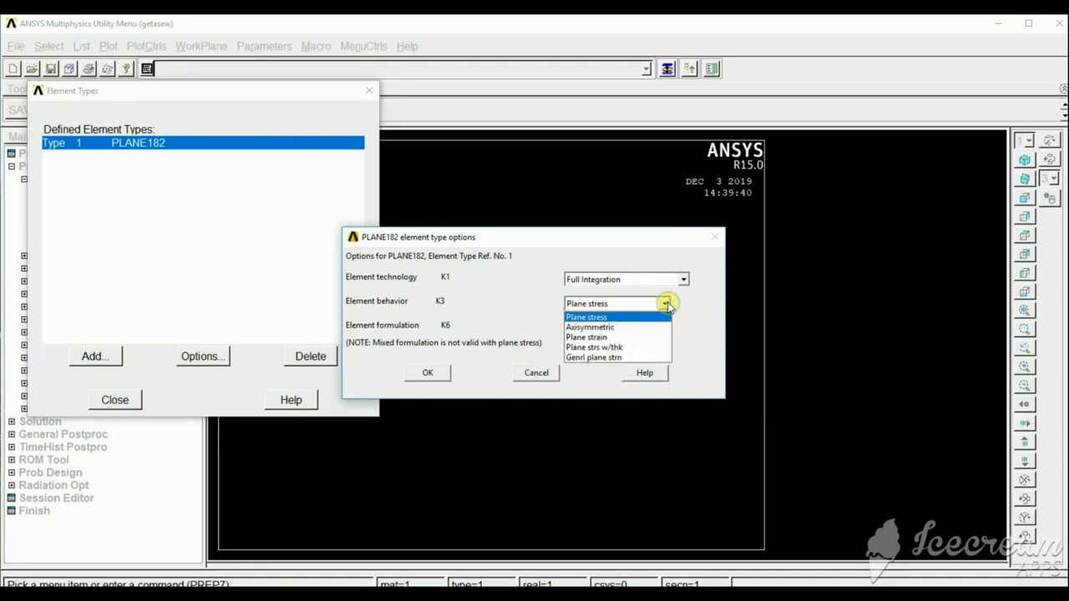
left_click(612, 348)
left_click(430, 376)
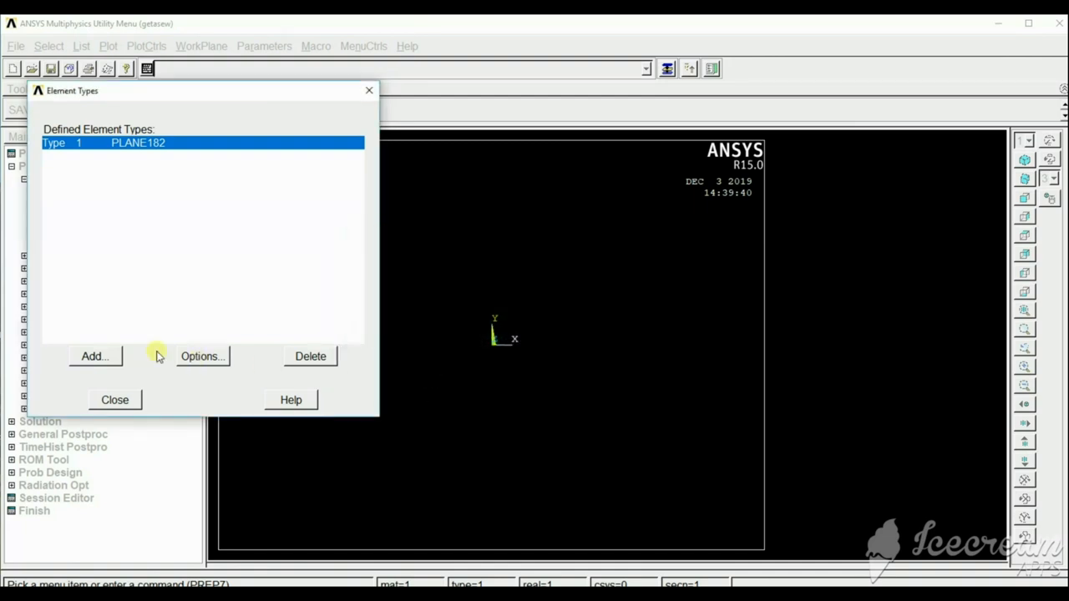
left_click(115, 399)
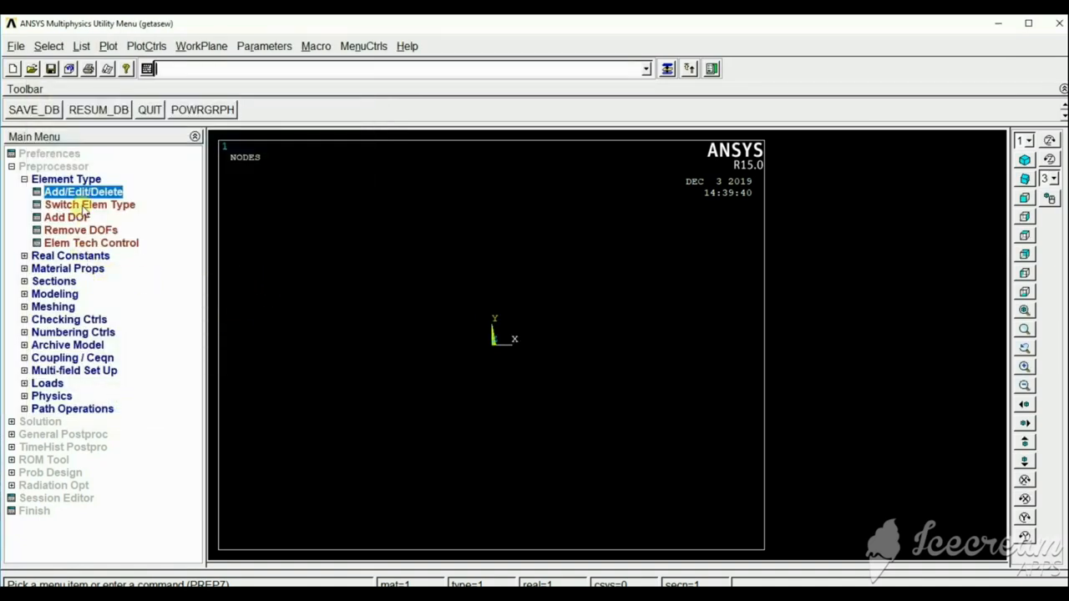
Add real constant set 1 for PLANE182 with a thickness of .5.
left_click(73, 256)
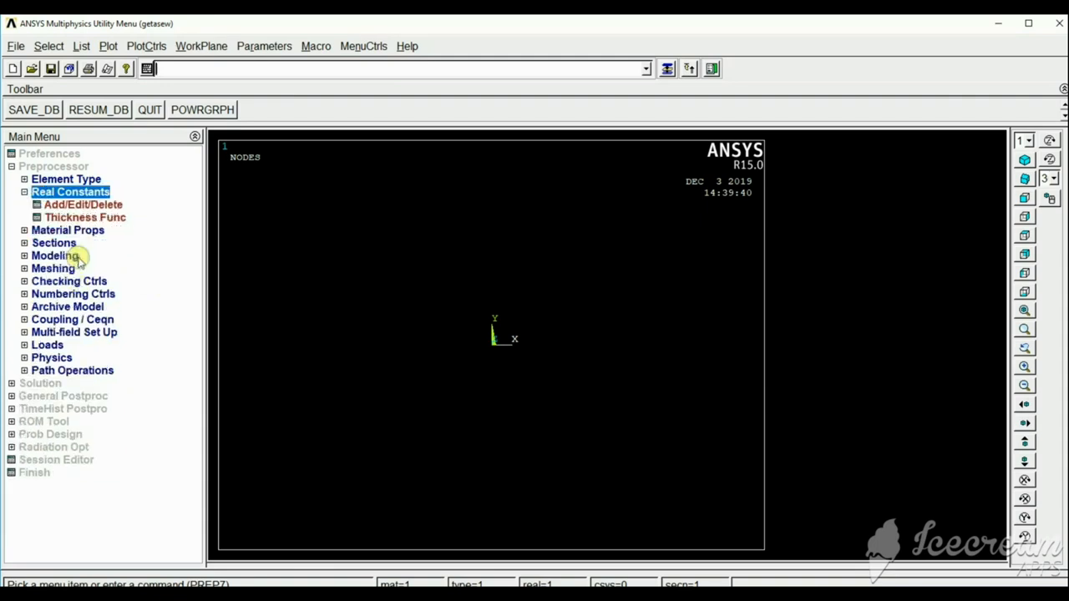
left_click(93, 208)
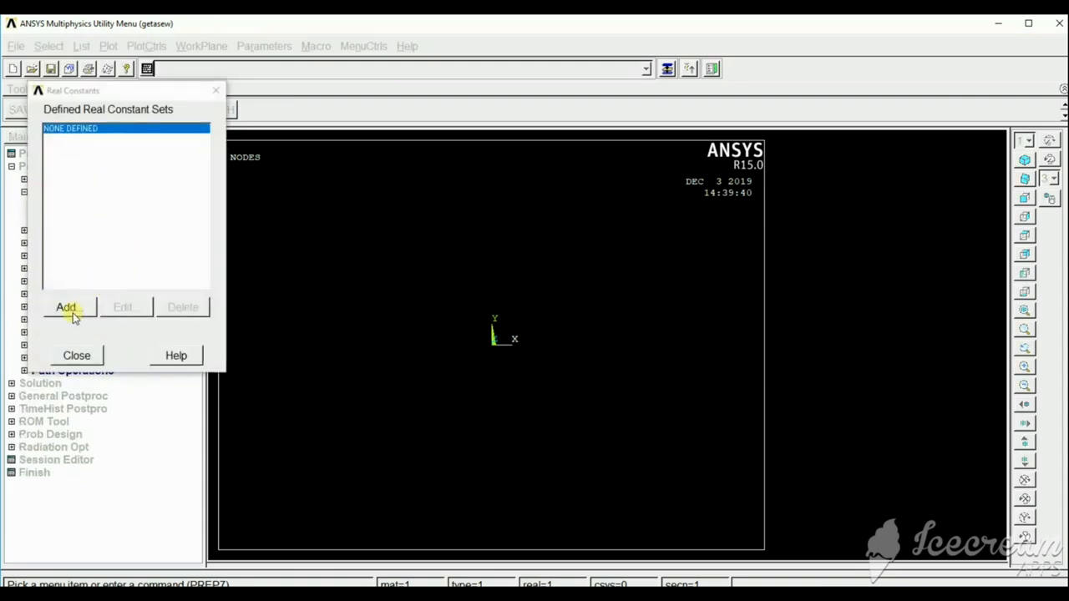
left_click(71, 309)
left_click(76, 353)
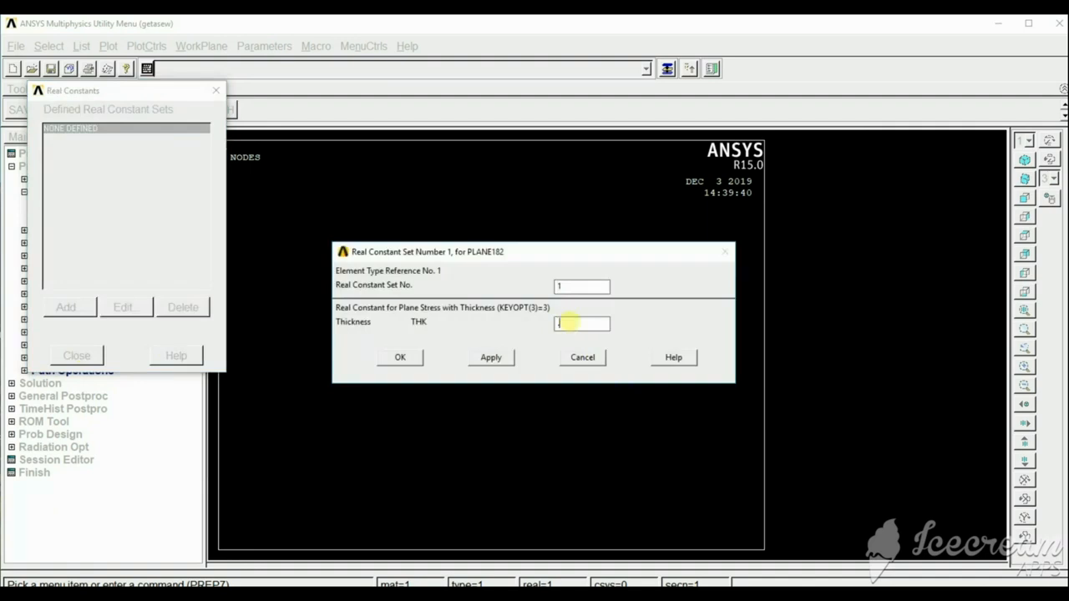
left_click(404, 356)
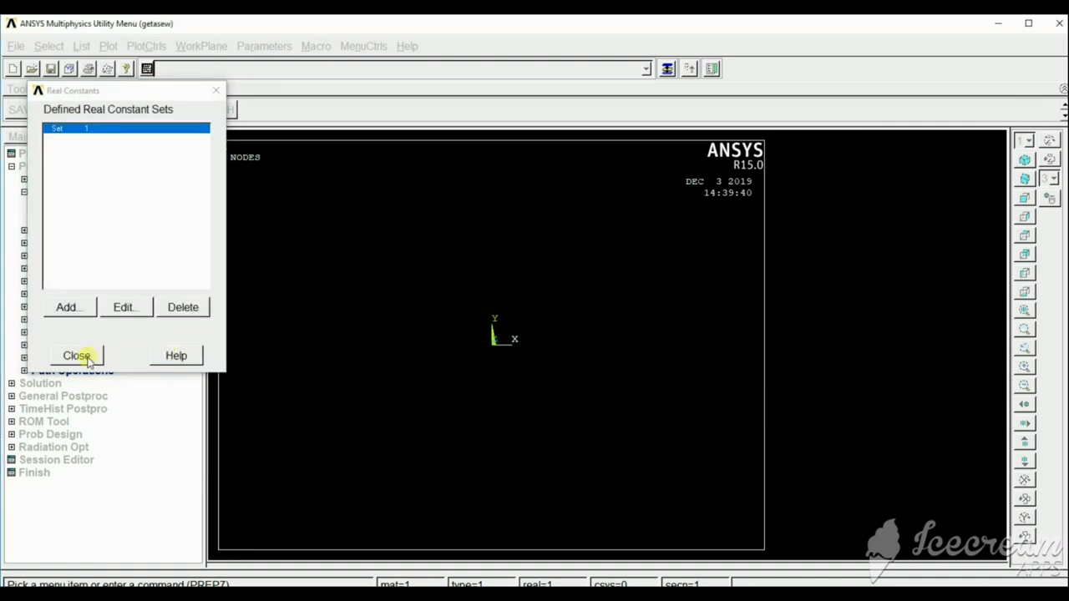
left_click(77, 356)
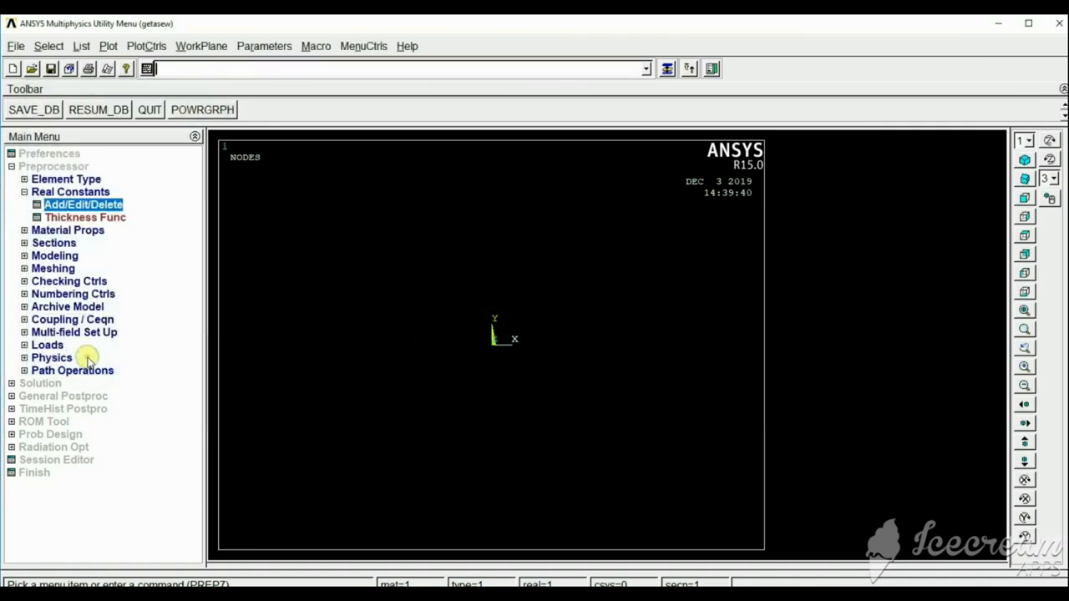
Define material model 1 as structural linear elastic isotropic with EX 3e7 and PRXY .27.
left_click(58, 231)
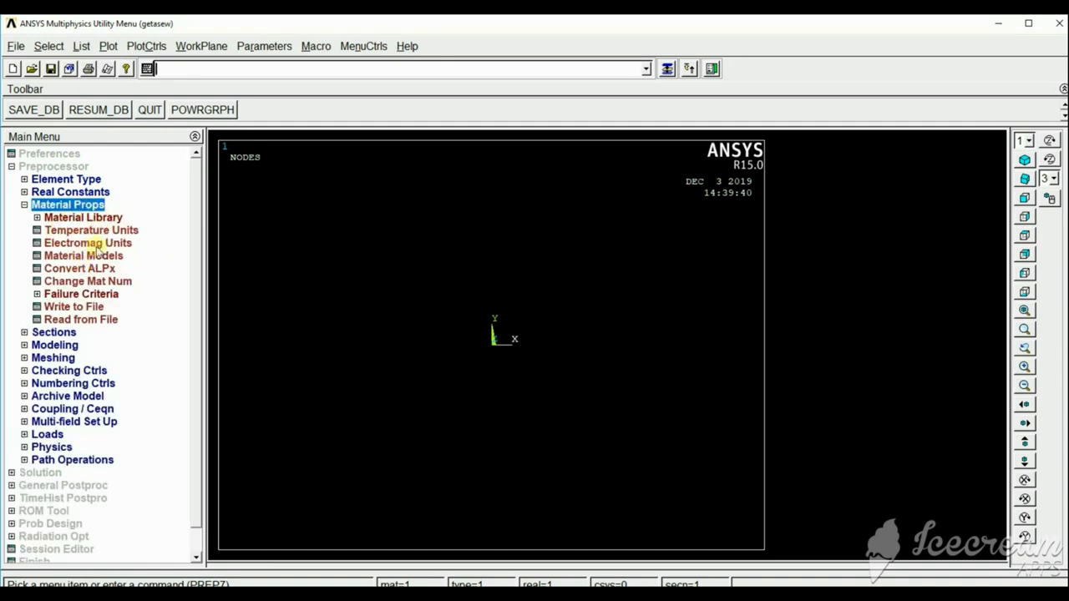
left_click(76, 256)
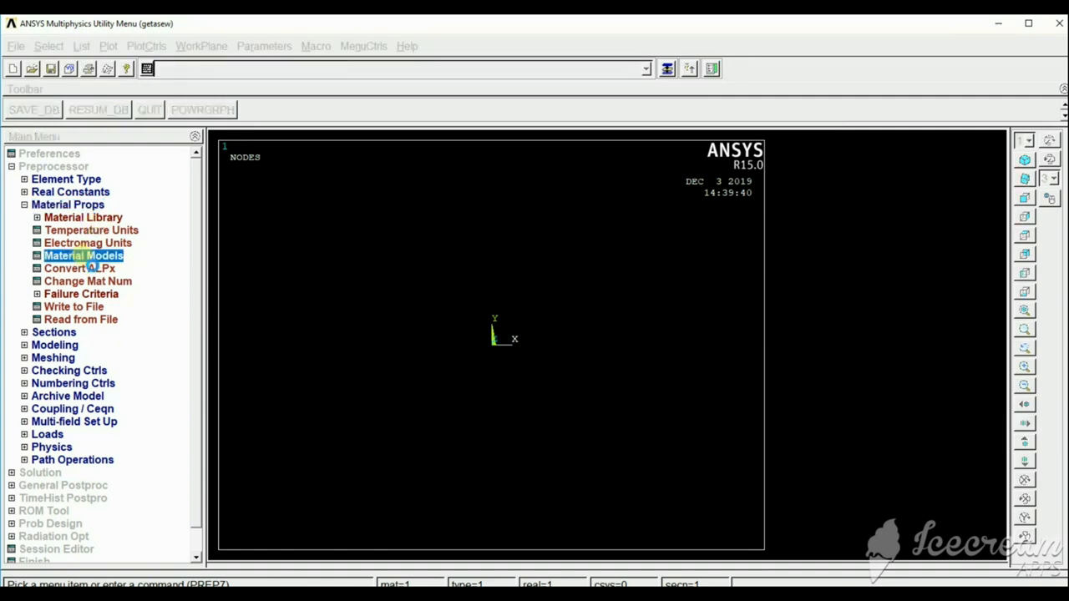
double_click(553, 286)
left_click(571, 300)
double_click(572, 301)
double_click(594, 314)
double_click(616, 326)
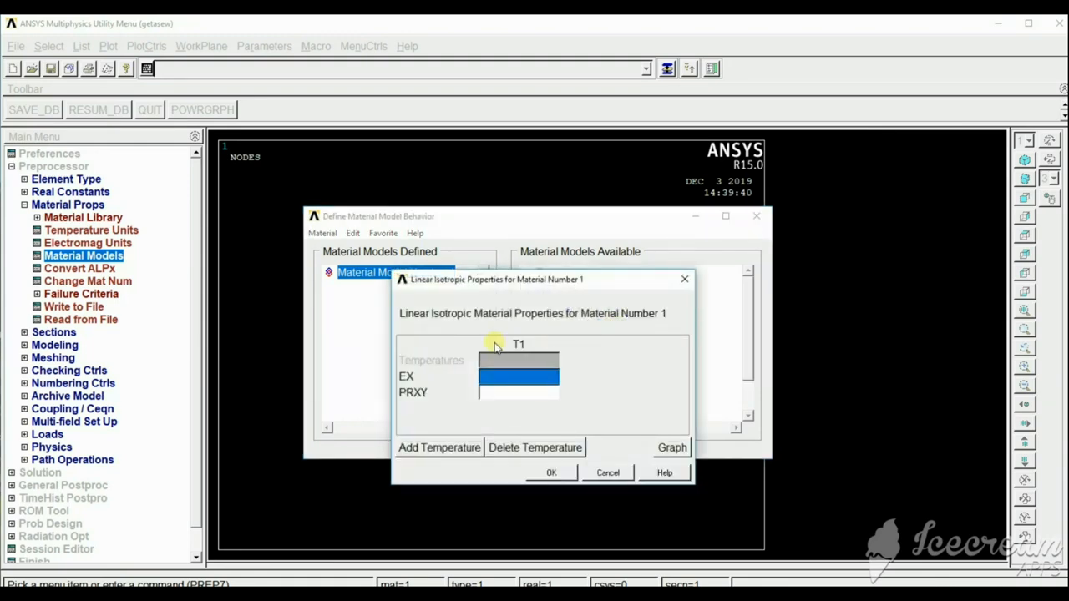
type("3e")
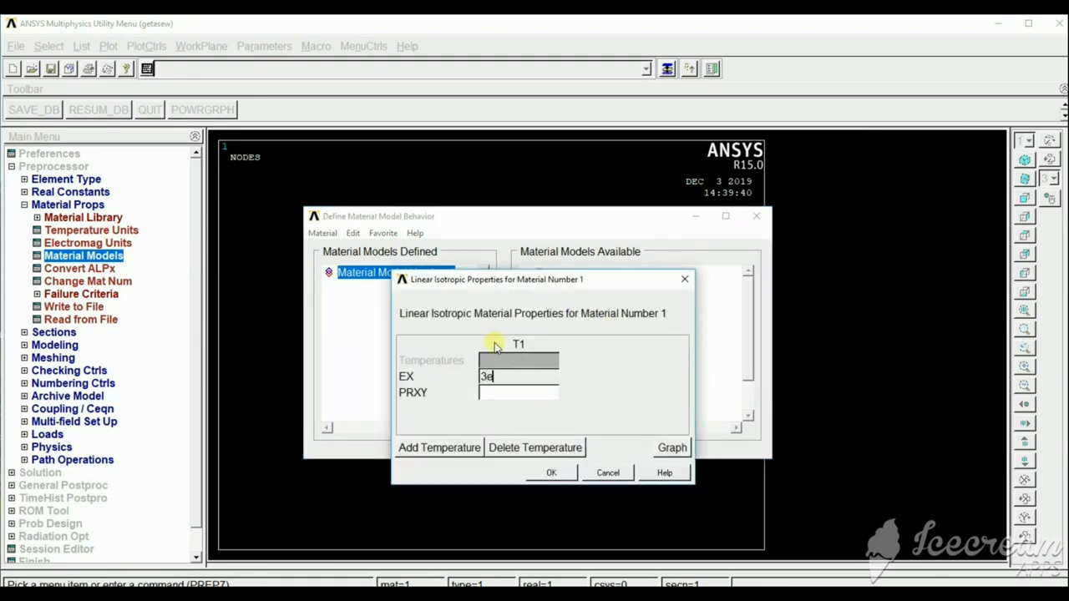
type("7")
left_click(505, 392)
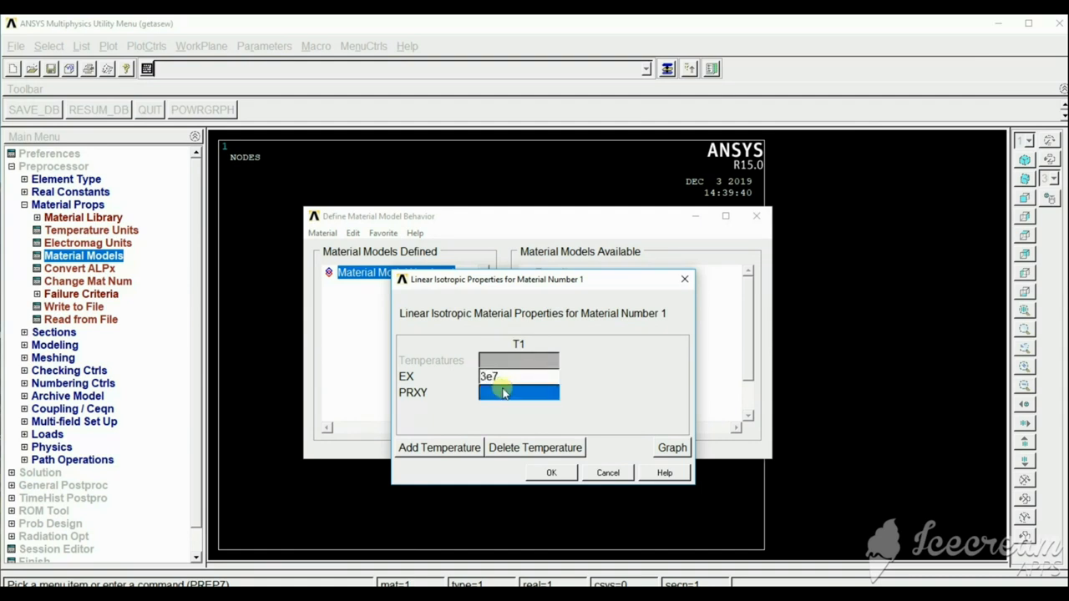
left_click(505, 391)
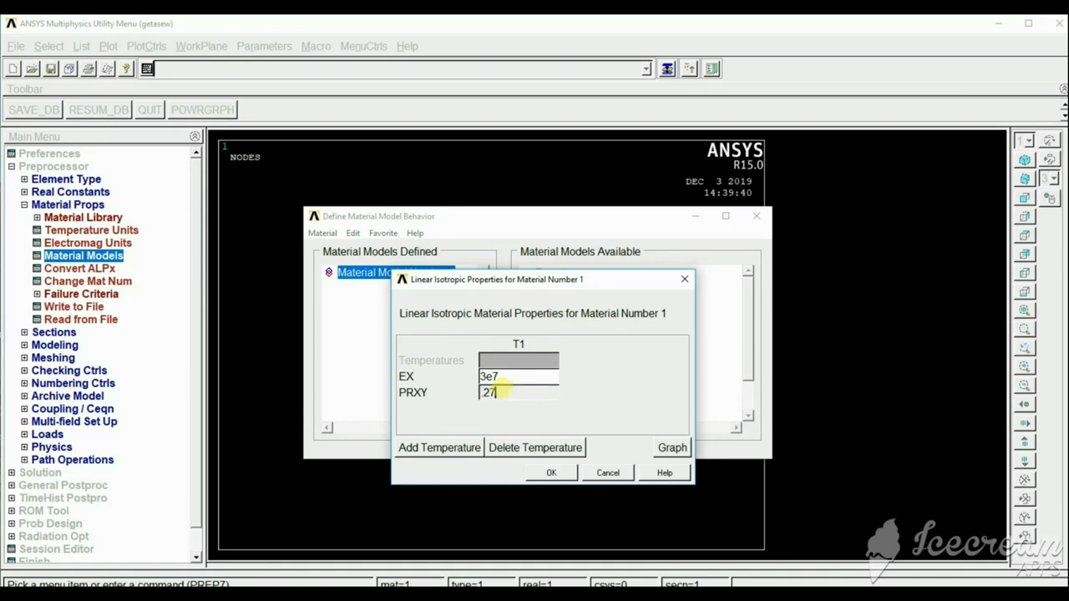
left_click(551, 473)
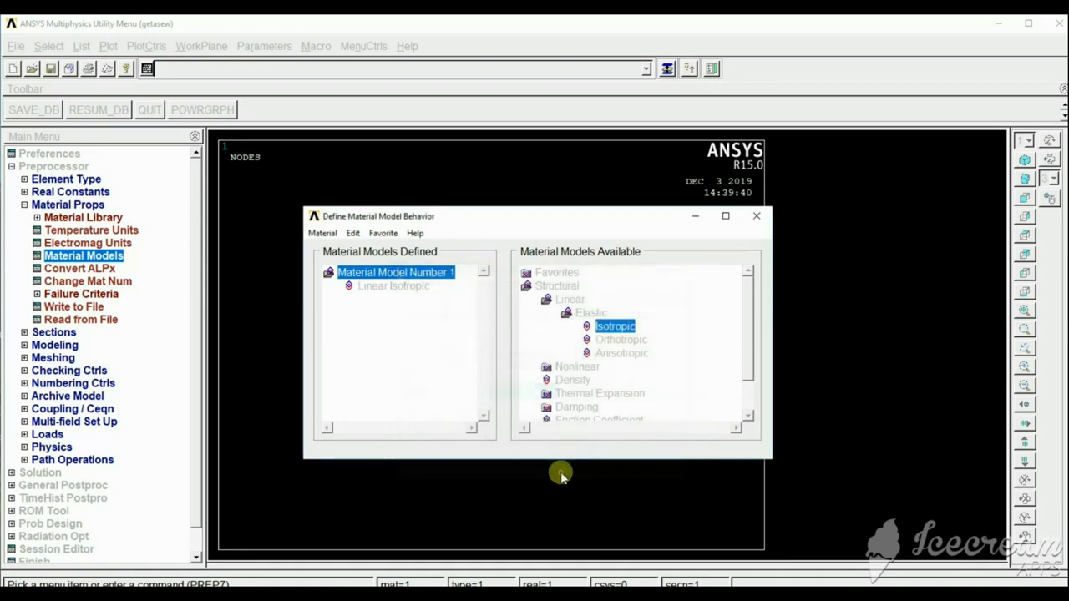
left_click(758, 215)
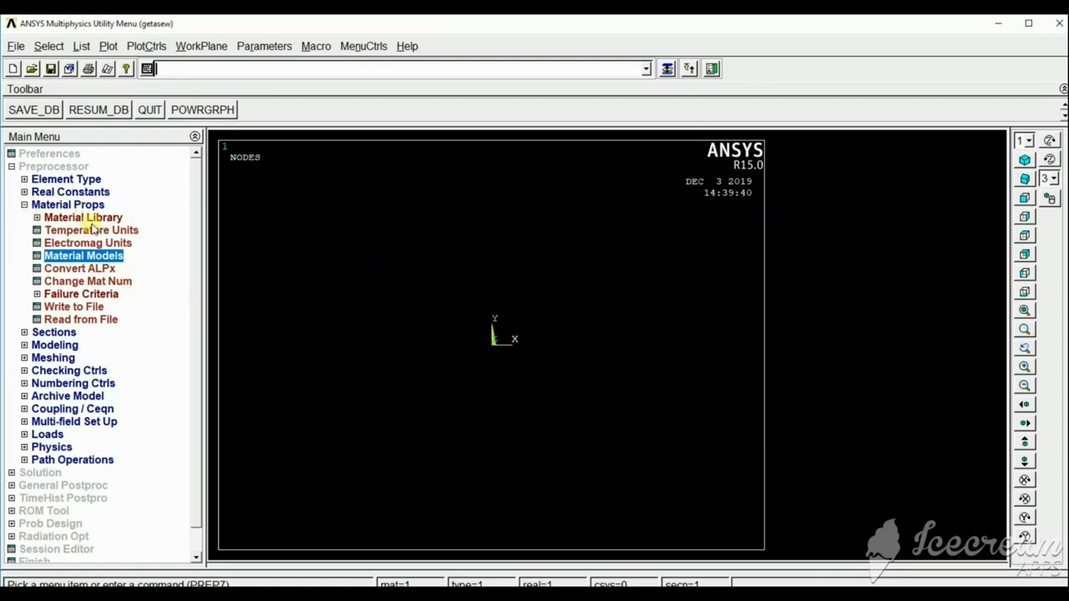
Create a rectangular area by dimensions with X from 0 to 6 and Y from -1 to 1.
left_click(55, 346)
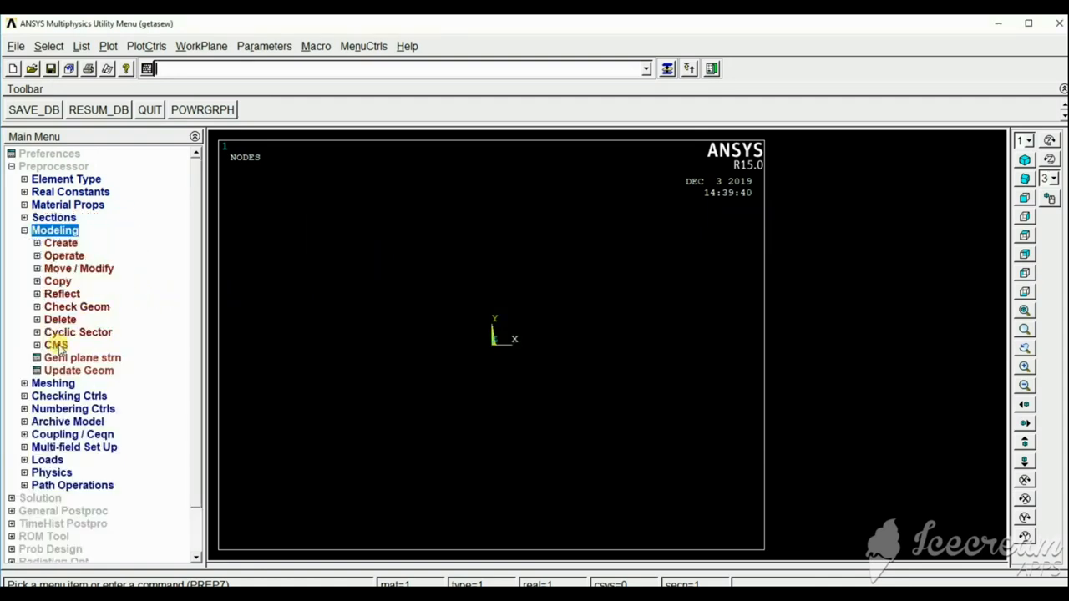
left_click(60, 245)
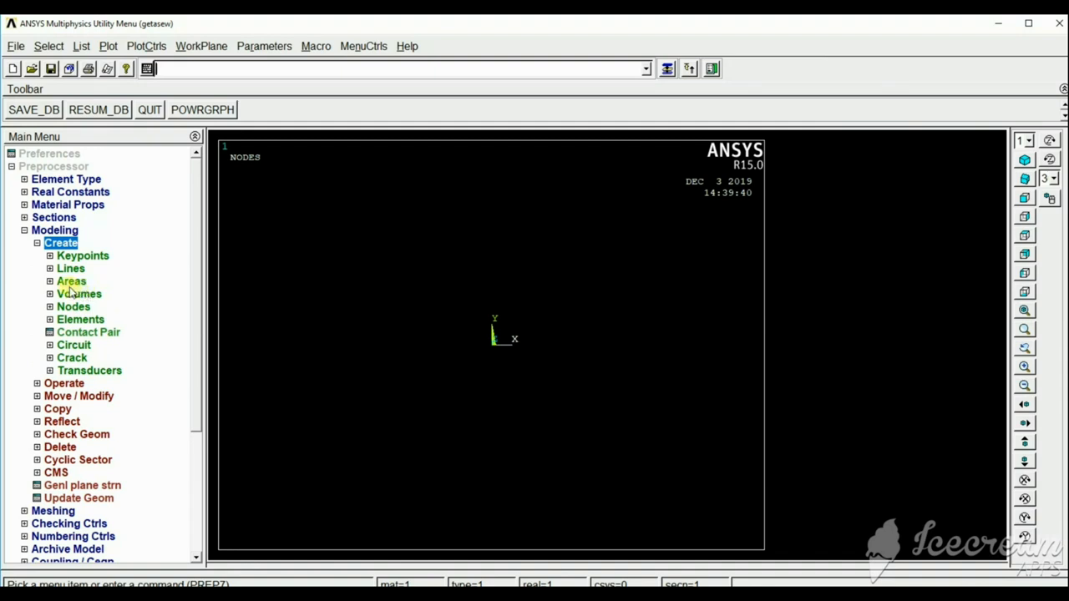
left_click(71, 282)
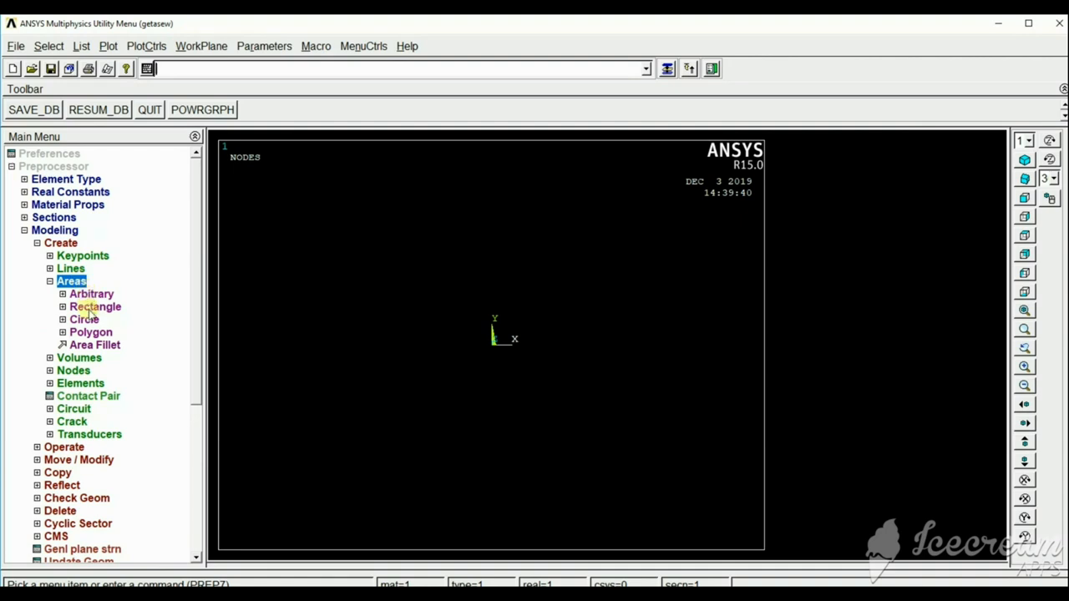
left_click(92, 307)
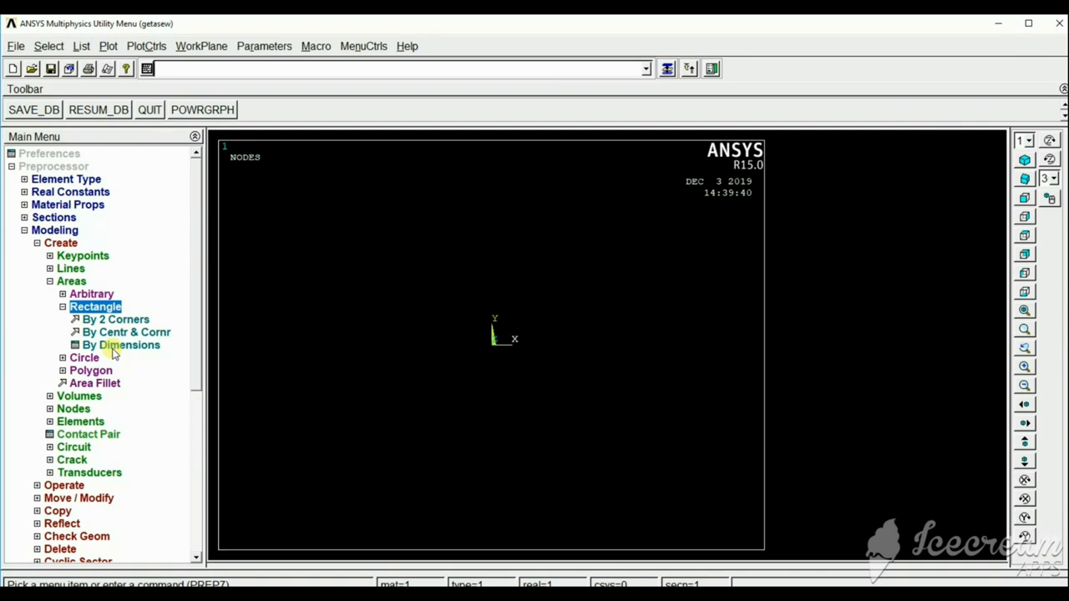
left_click(114, 346)
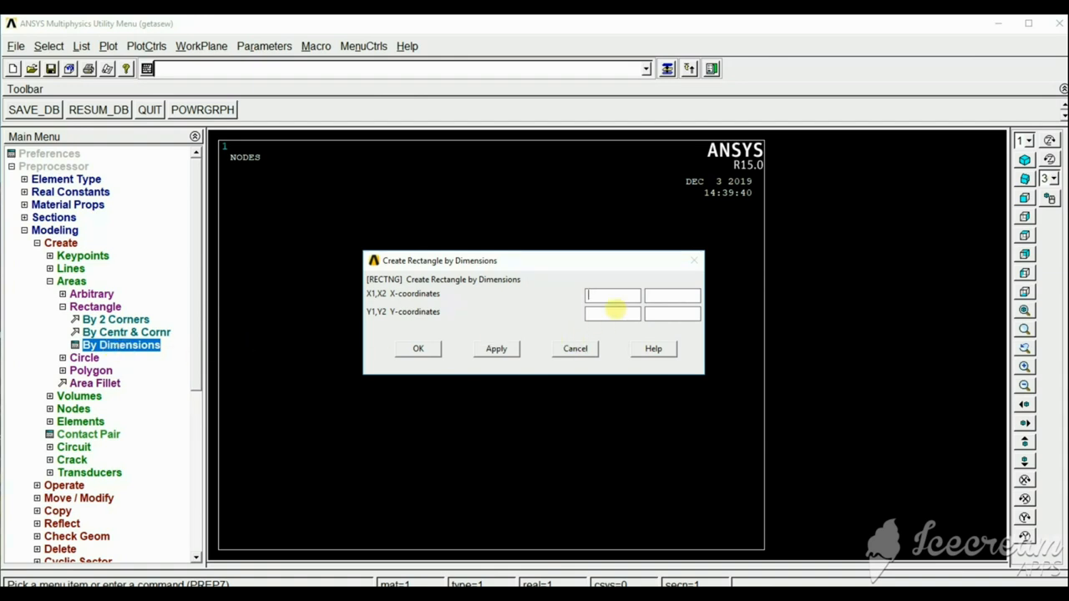
type("0")
left_click(673, 296)
type("6")
left_click(608, 316)
type("-1")
type("1")
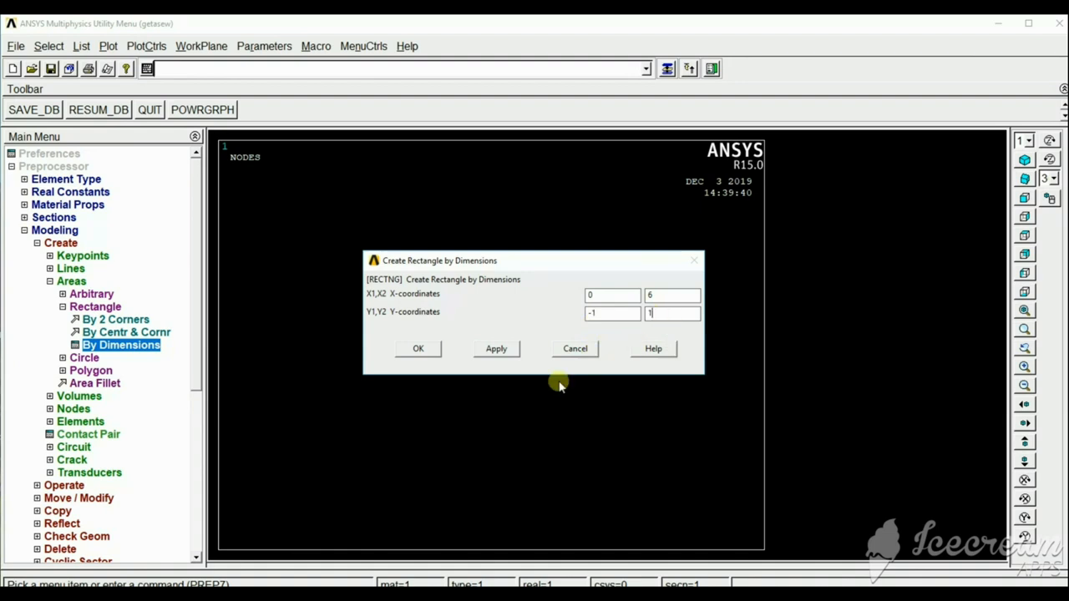
left_click(498, 349)
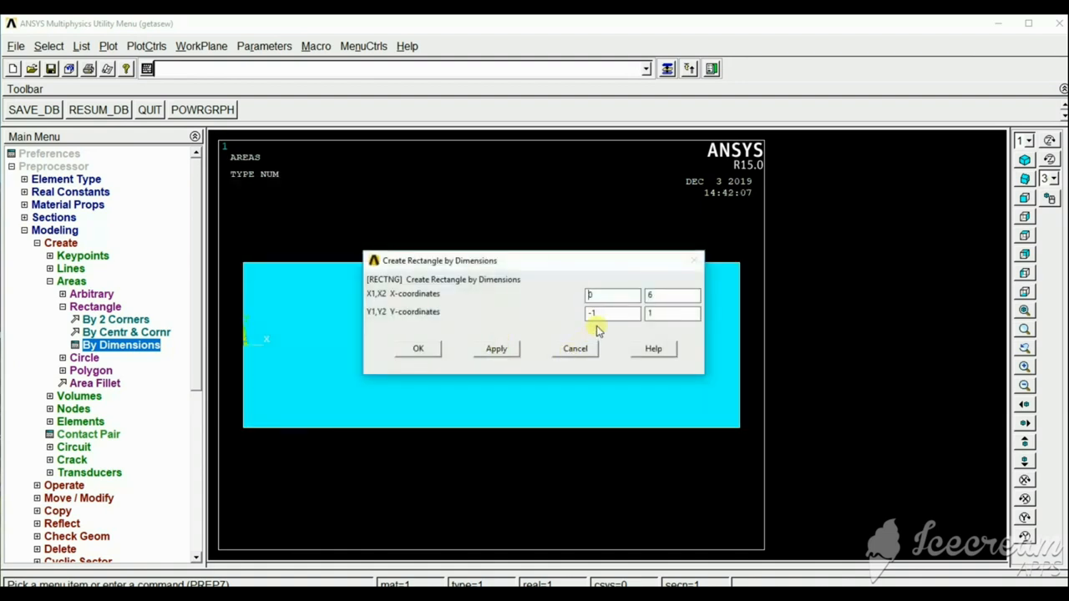
Create a second rectangular area by dimensions with X from 4 to 6 and Y from -1 to -3.
double_click(603, 295)
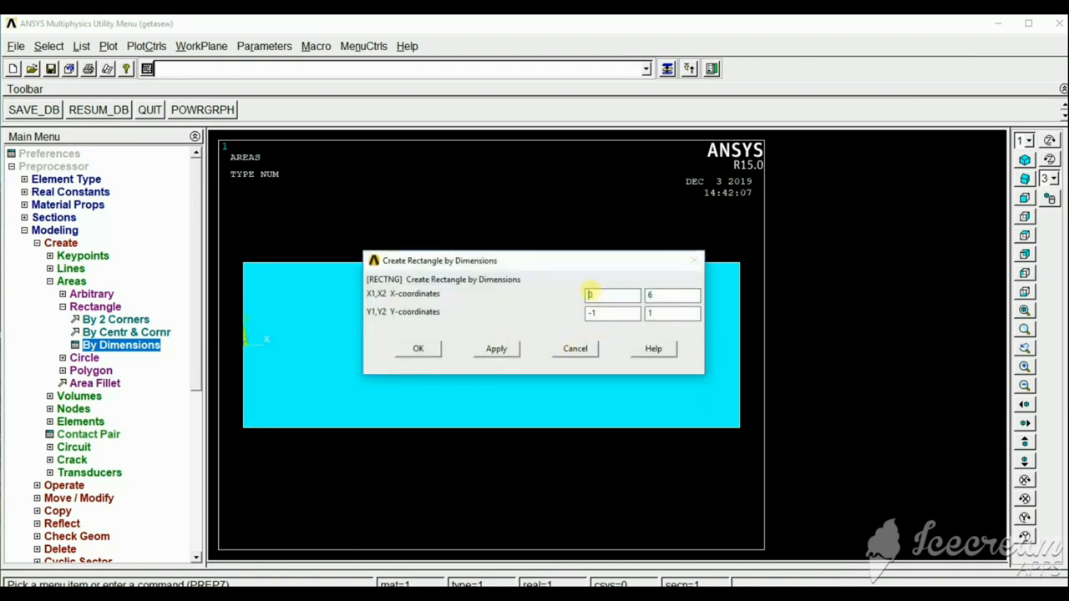
type("4")
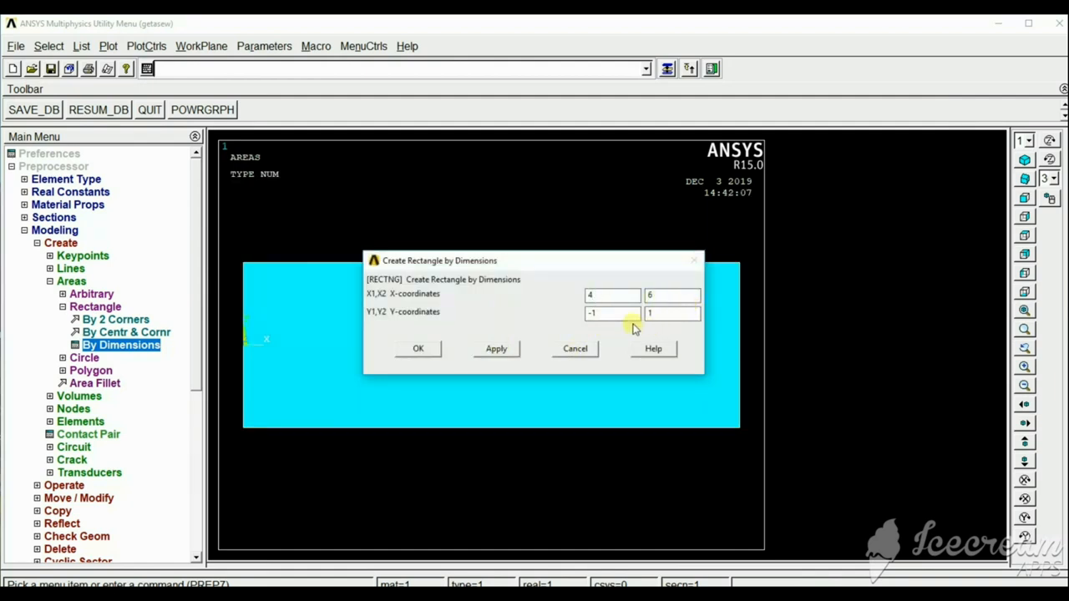
left_click_drag(616, 313, 590, 312)
left_click_drag(666, 311, 651, 311)
type("-3")
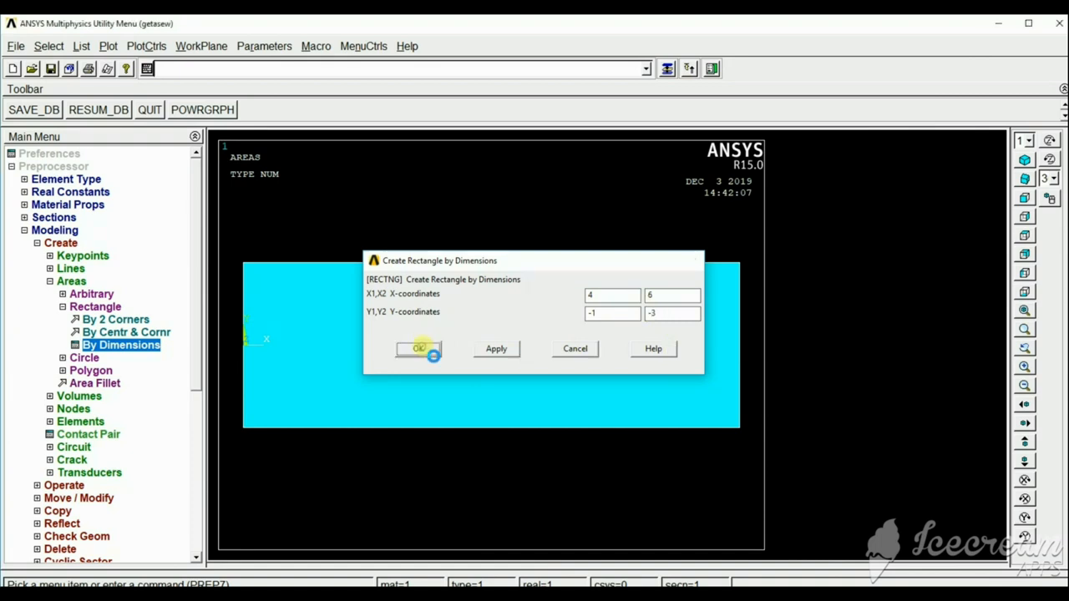
left_click(421, 349)
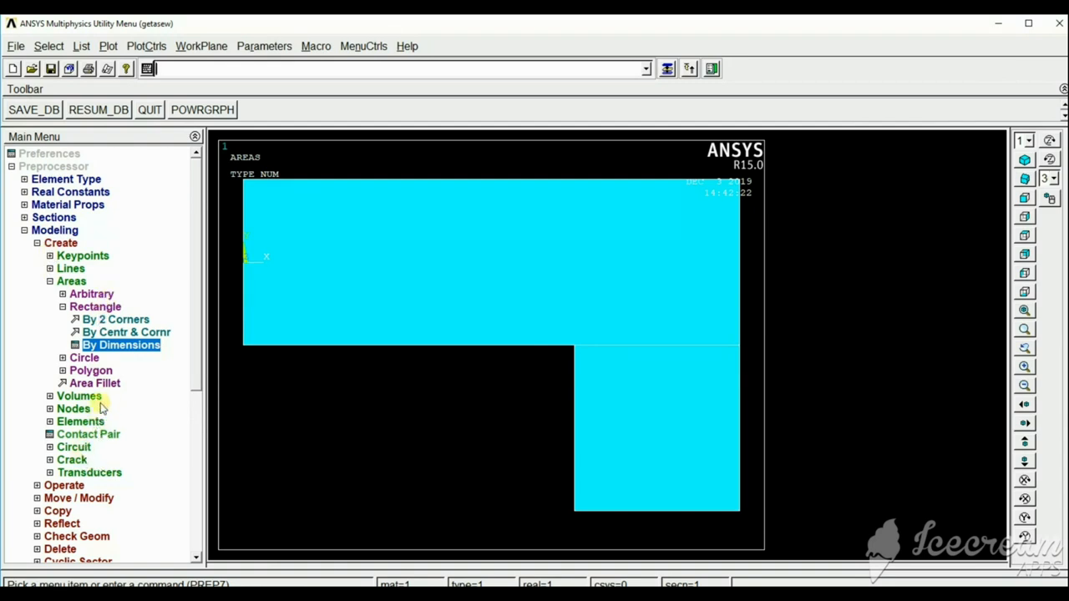
Create a solid circular area of radius 1 centred at WP X 0, WP Y 0.
left_click(84, 357)
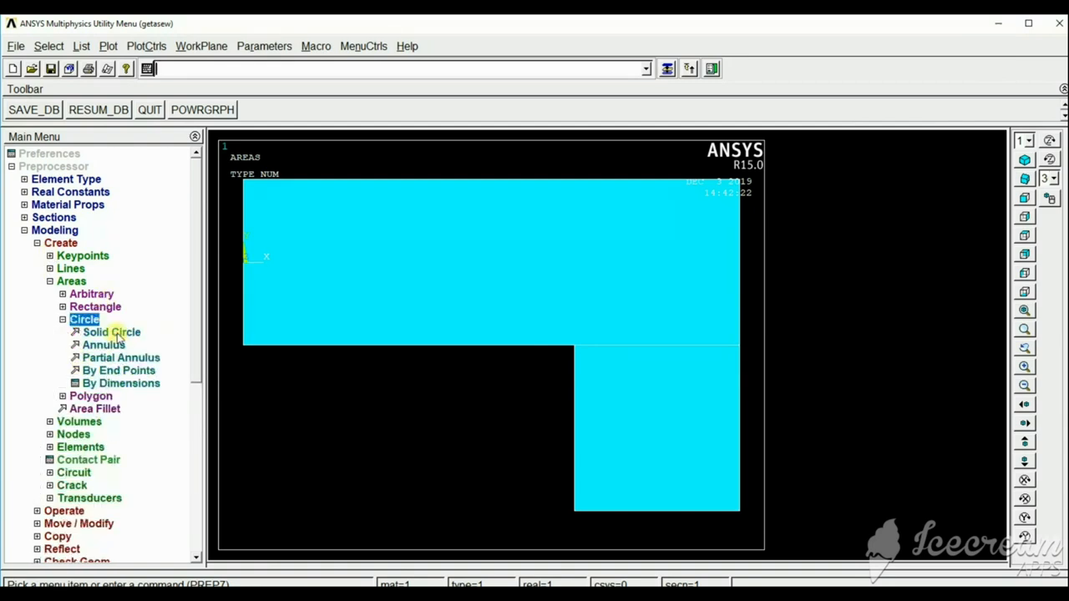
left_click(117, 331)
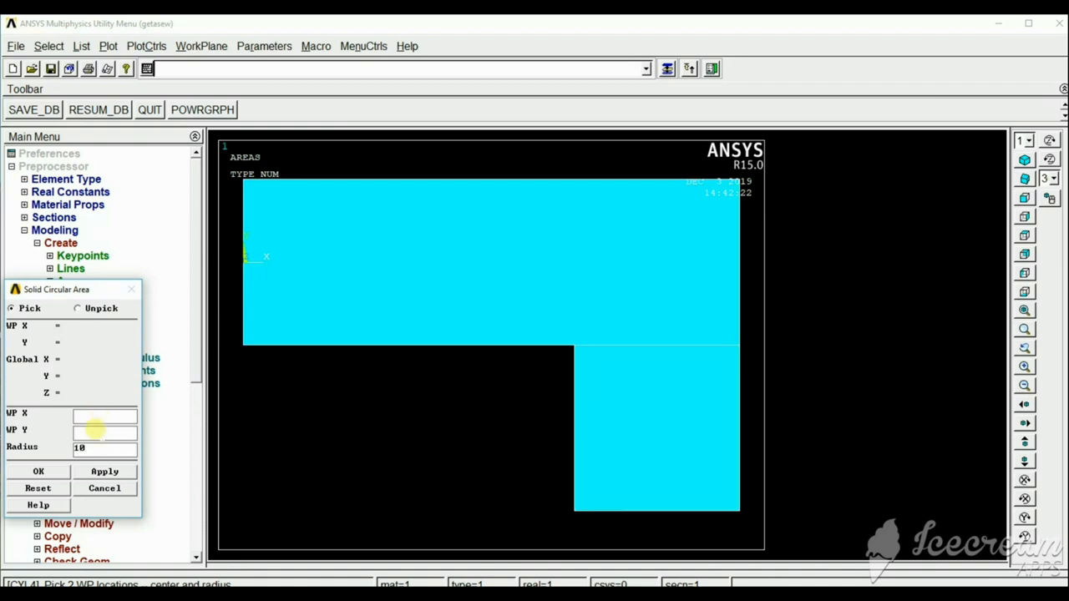
left_click(104, 419)
type("0")
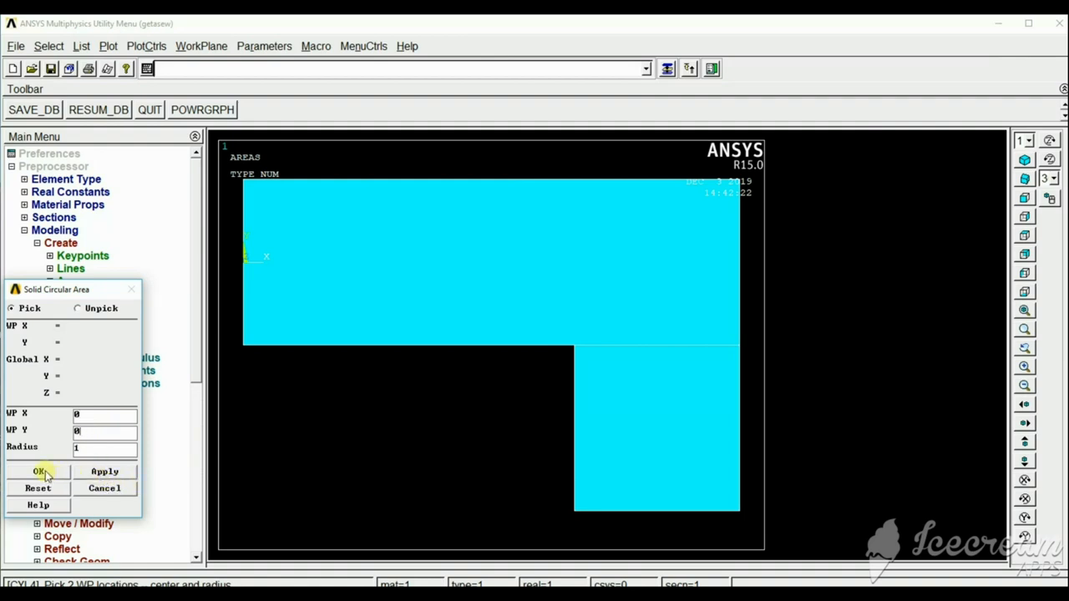
left_click(105, 472)
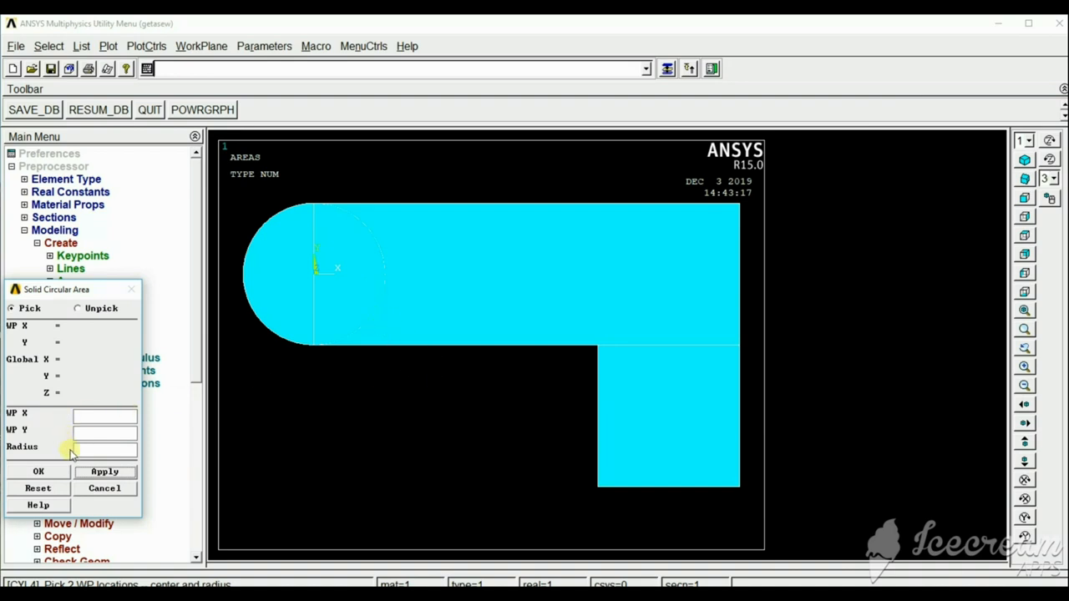
Create another solid circular area of radius 1 centred on the lower edge of the vertical rectangle.
left_click(98, 416)
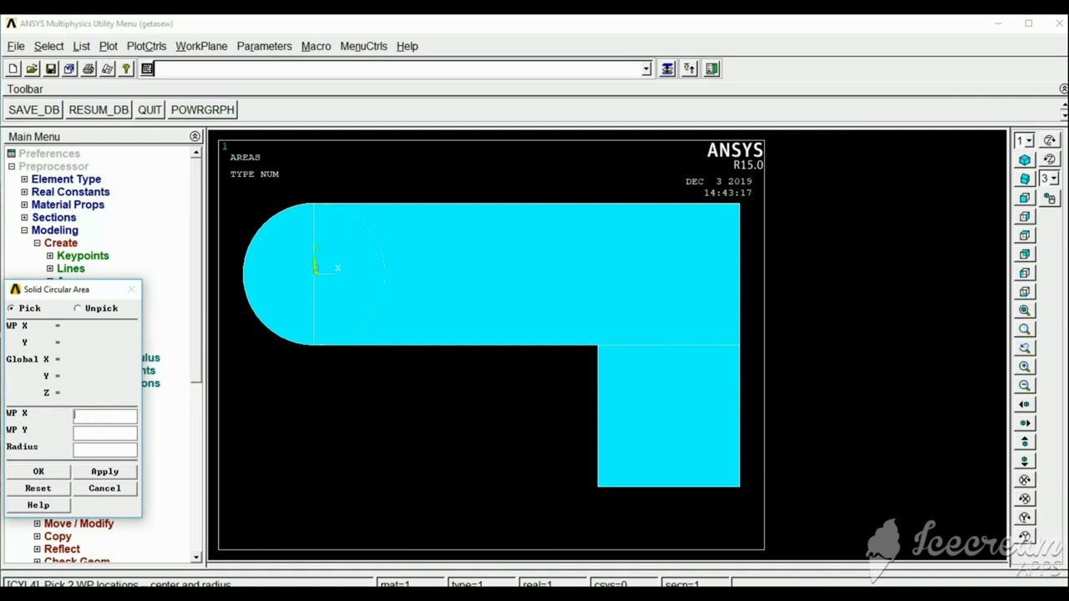
left_click(90, 434)
type("1")
left_click(39, 472)
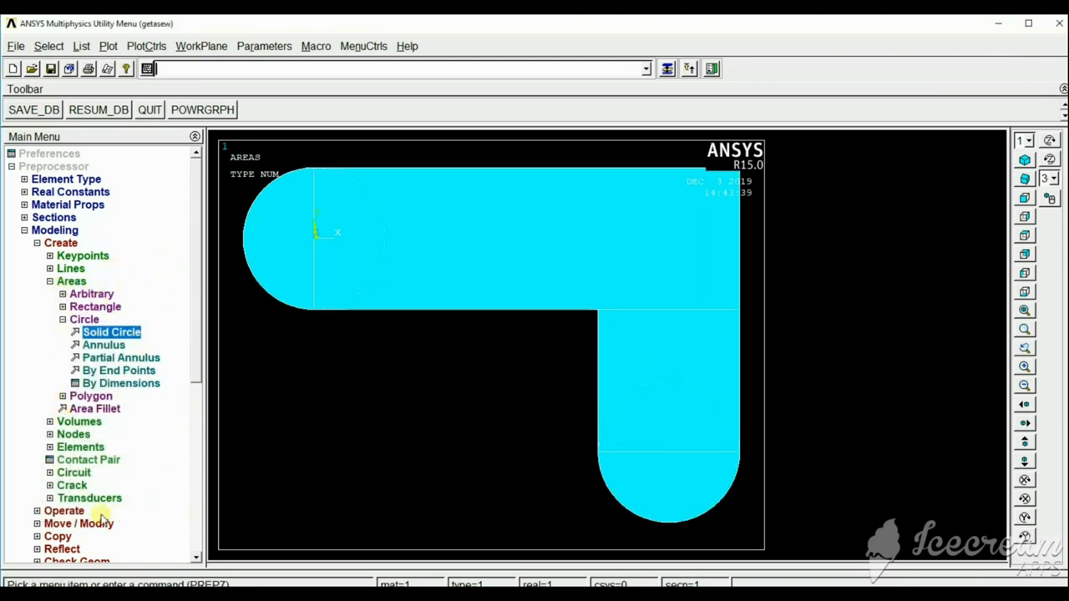
Merge all rectangles and circles into a single area with the Boolean Add operation.
left_click(63, 512)
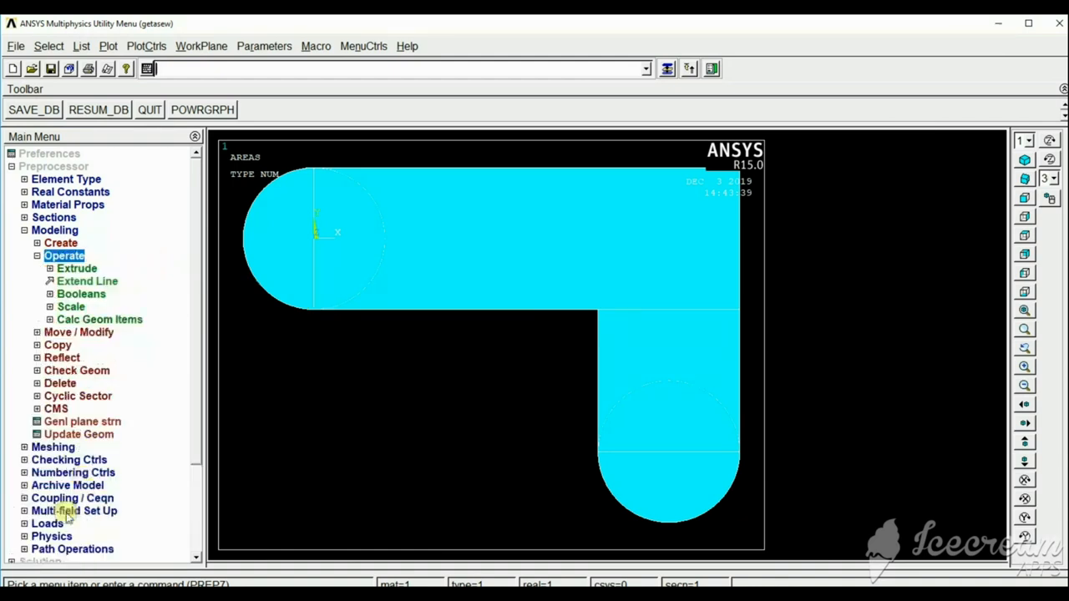
left_click(81, 296)
left_click(77, 320)
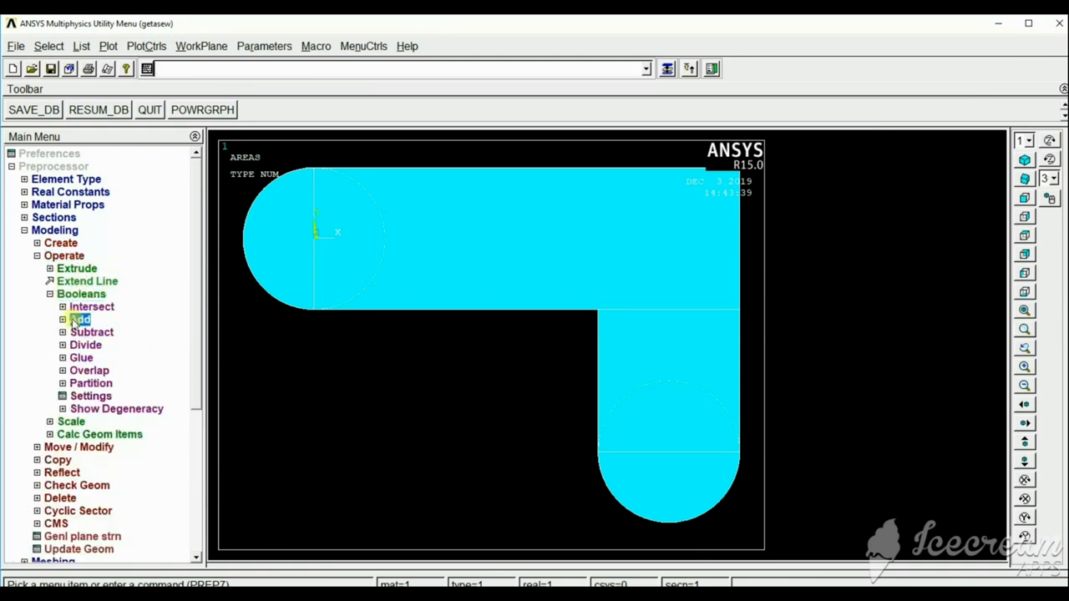
left_click(96, 345)
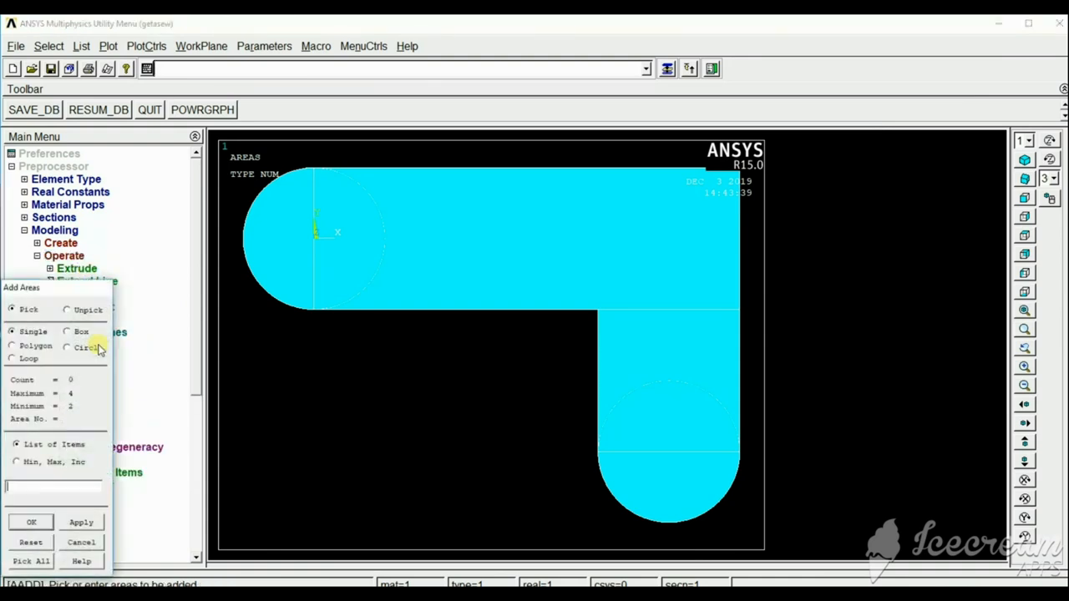
left_click(31, 561)
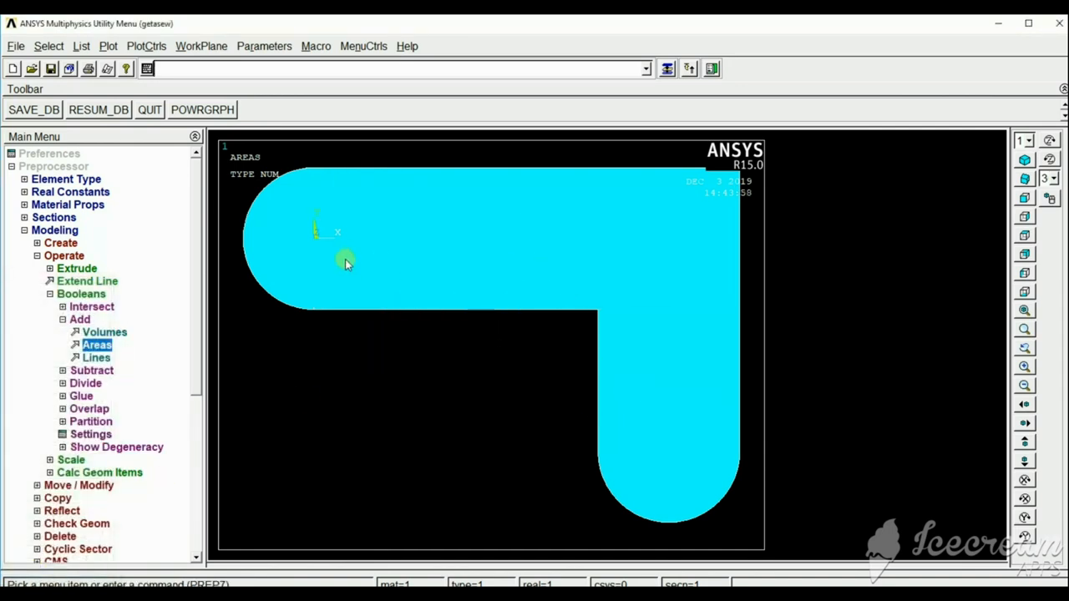
Plot the combined shape as lines, compare it with the area plot, and leave the lines displayed.
left_click(108, 46)
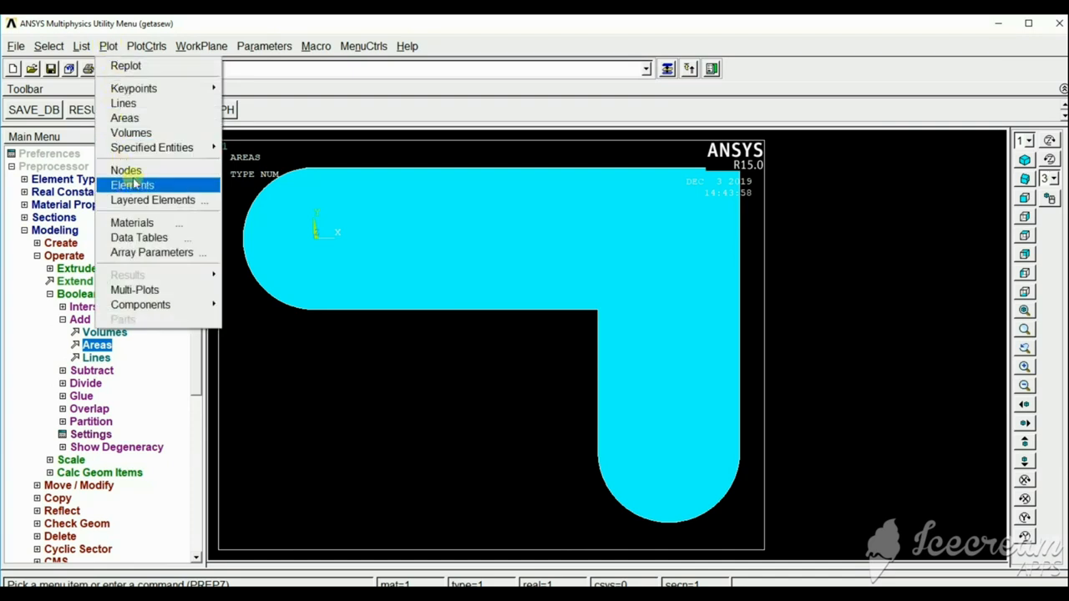
left_click(136, 103)
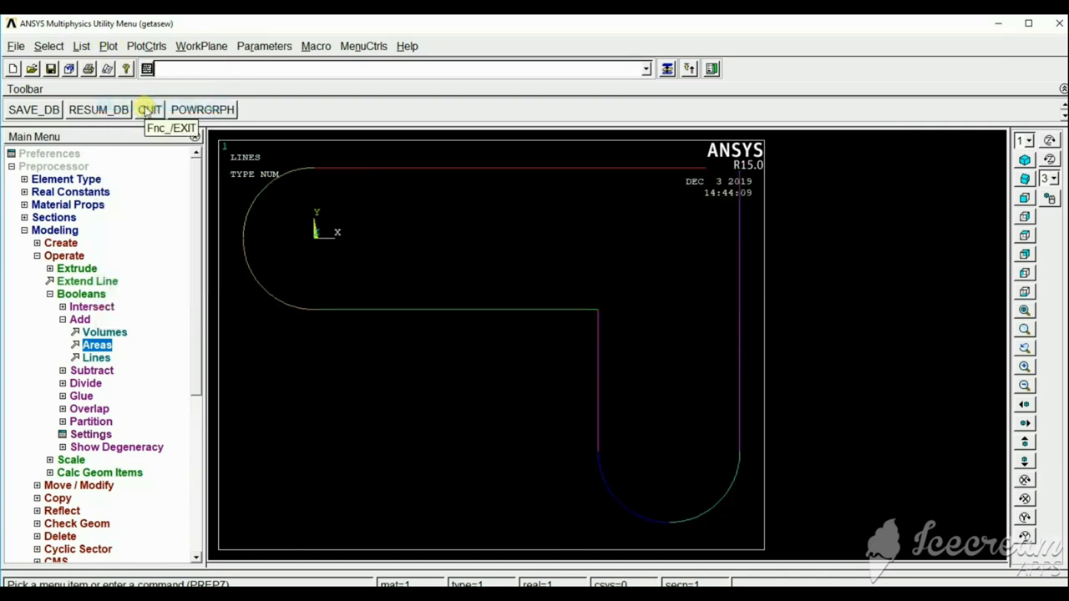
left_click(109, 46)
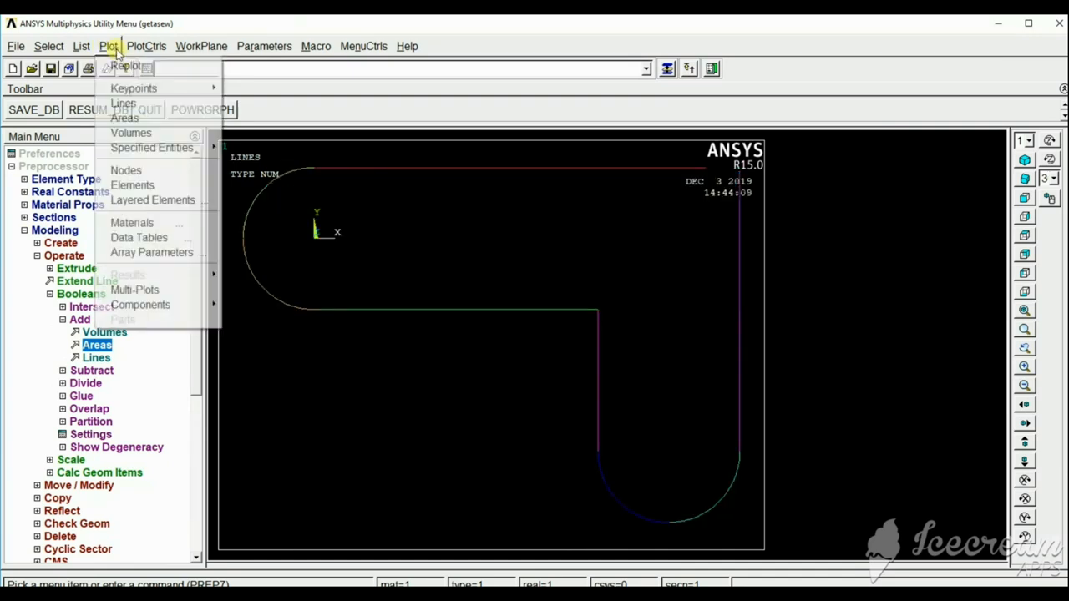
left_click(121, 119)
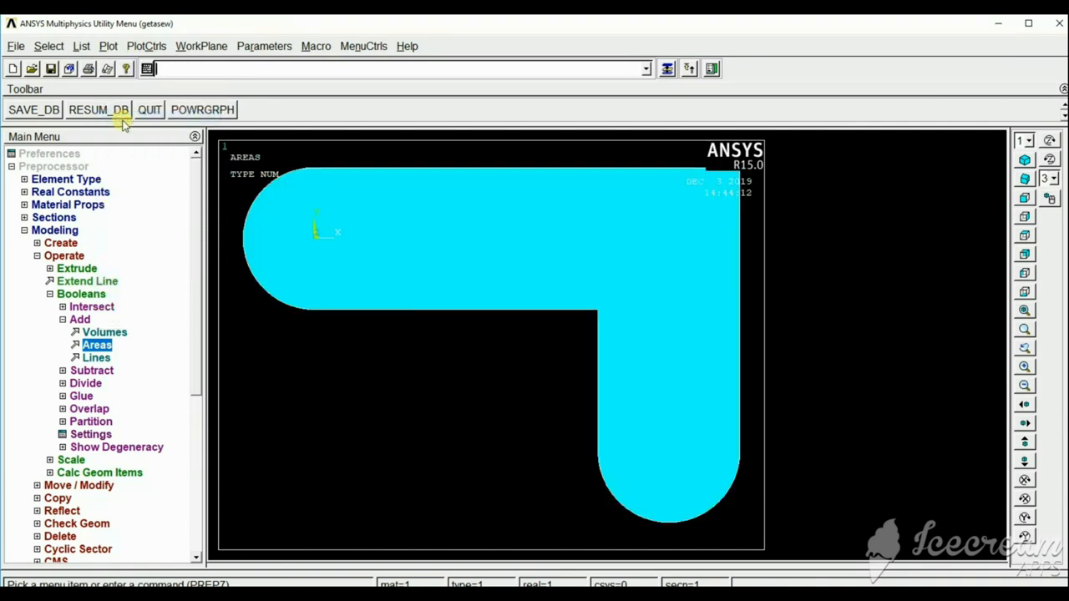
left_click(108, 46)
left_click(124, 104)
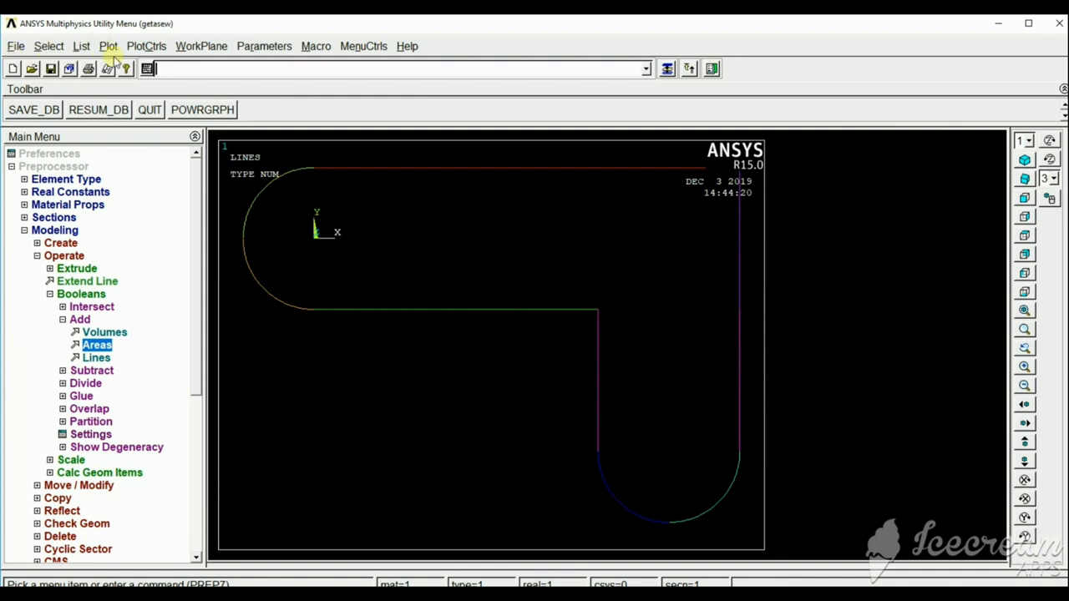
Create a line fillet of radius .4 between the two lines meeting at the inner corner and replot the lines.
left_click_drag(196, 216, 196, 239)
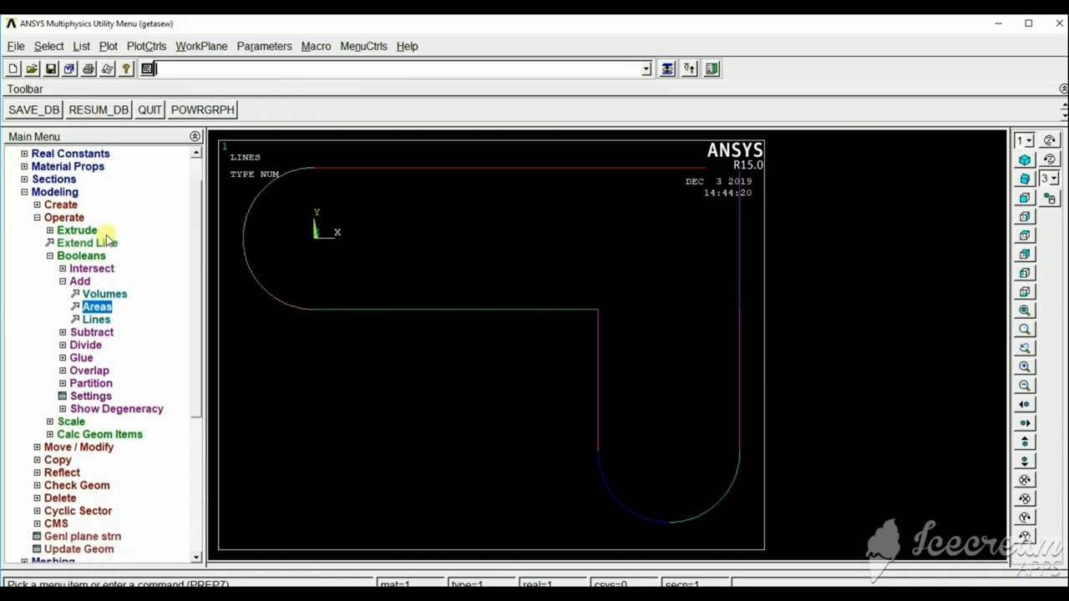
left_click(61, 204)
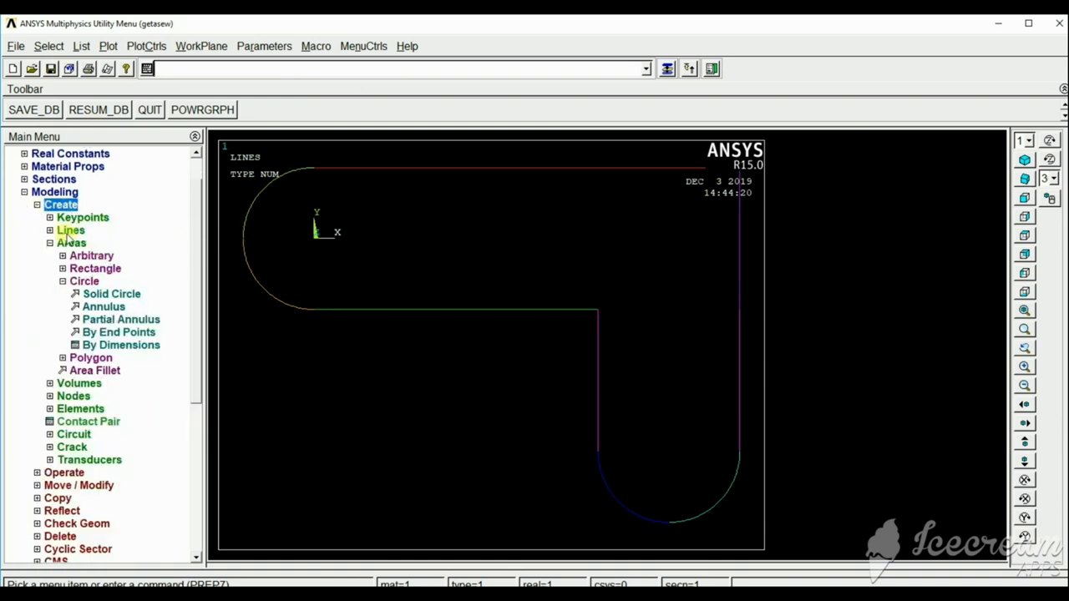
left_click(70, 230)
left_click(94, 282)
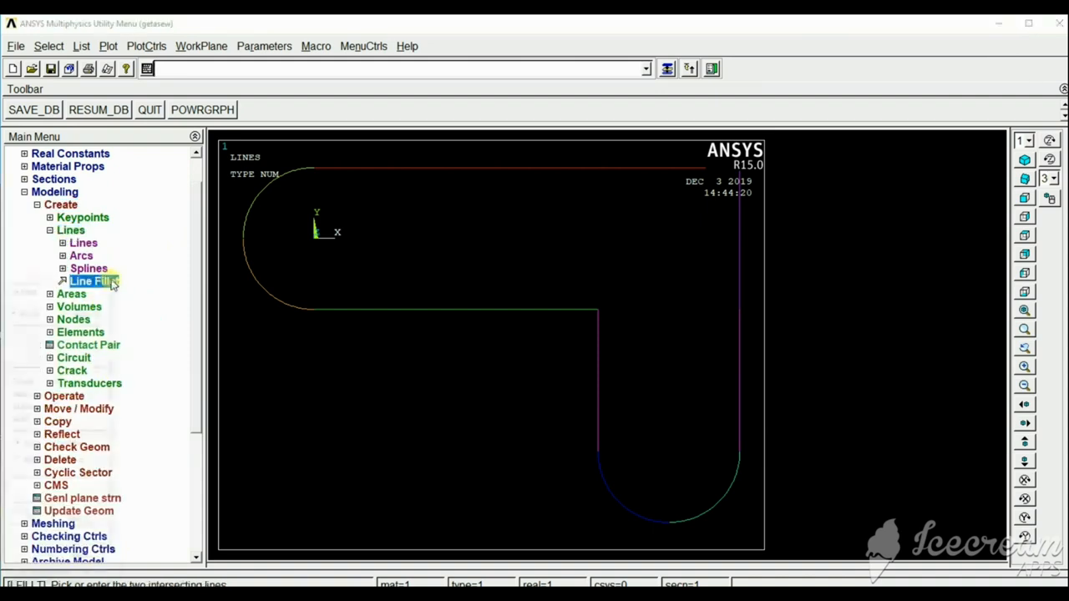
left_click(555, 316)
left_click(598, 350)
left_click(97, 523)
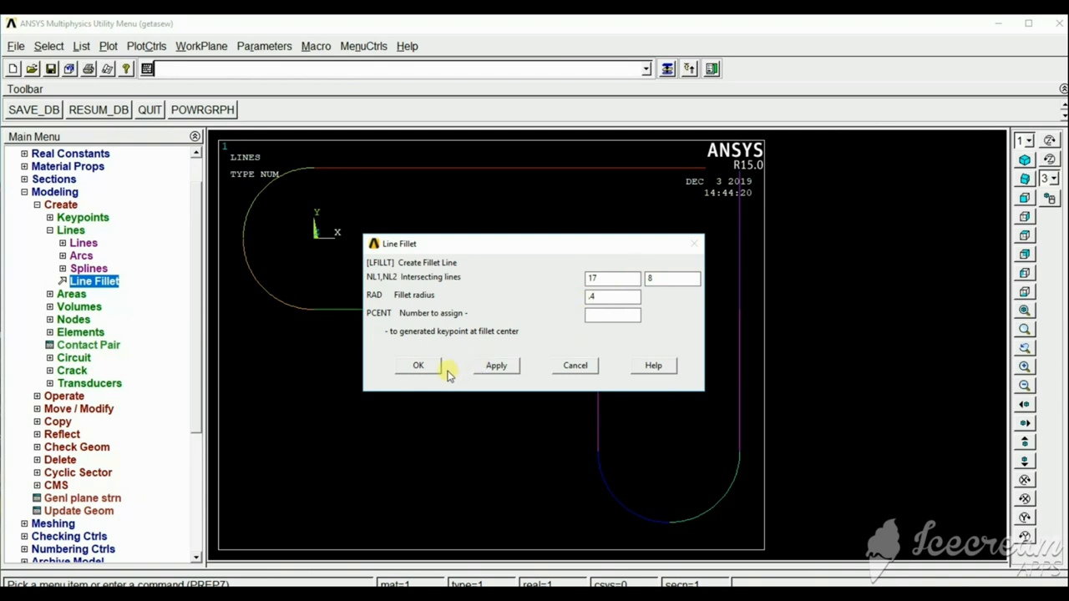
left_click(422, 369)
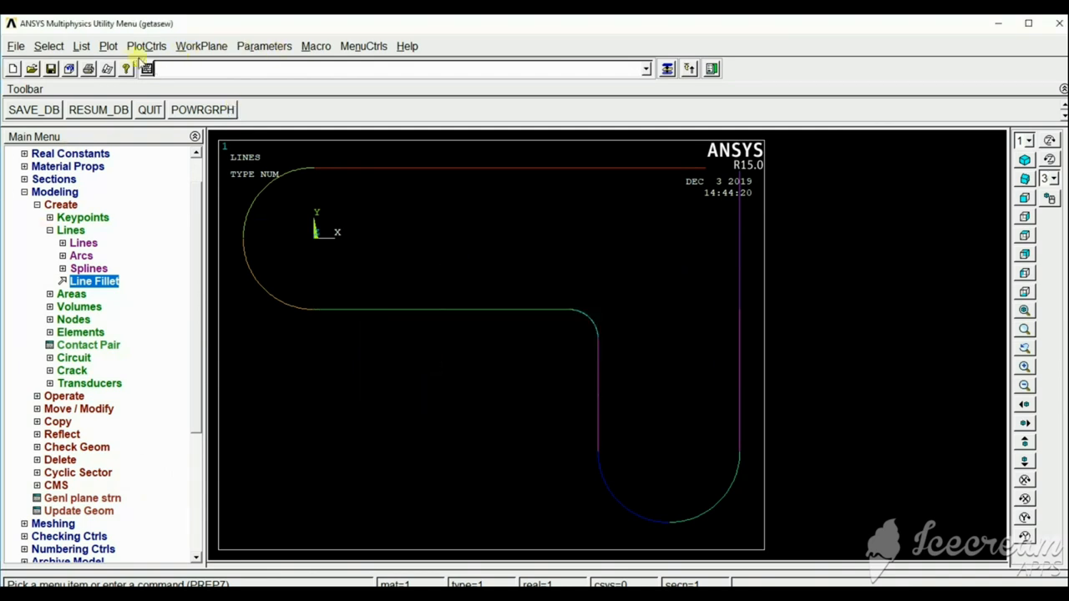
left_click(108, 47)
left_click(123, 103)
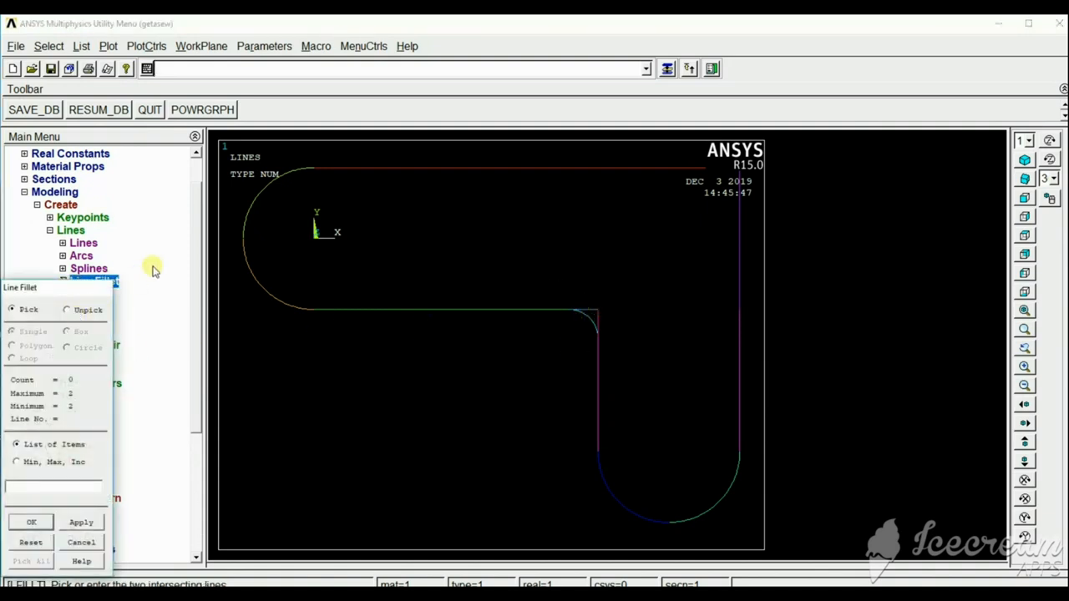
left_click(84, 542)
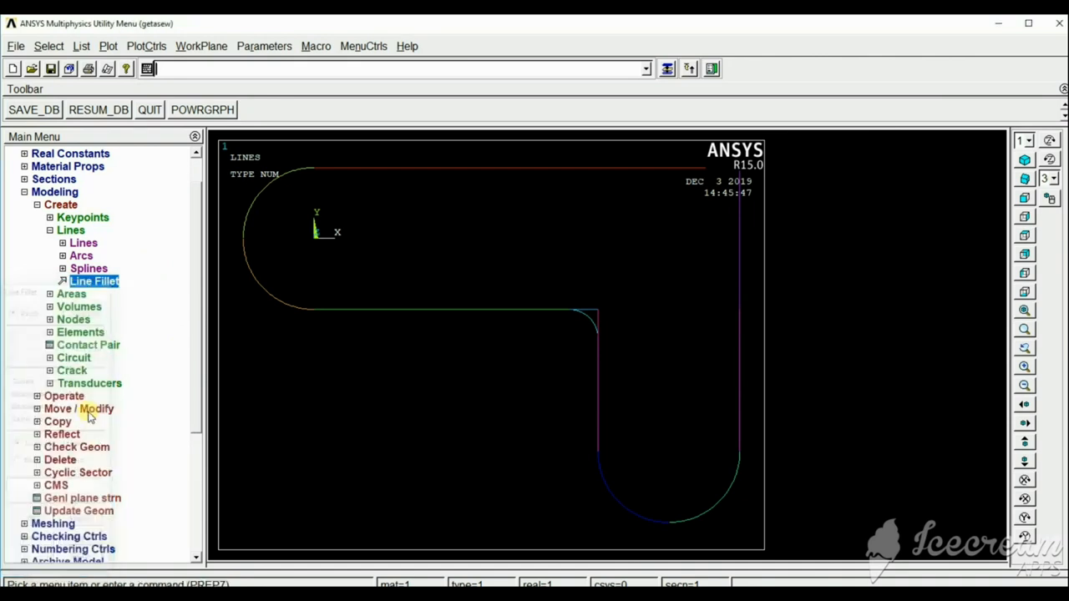
Create an area by lines from the fillet arc and the two short lines at the inner corner.
left_click(71, 294)
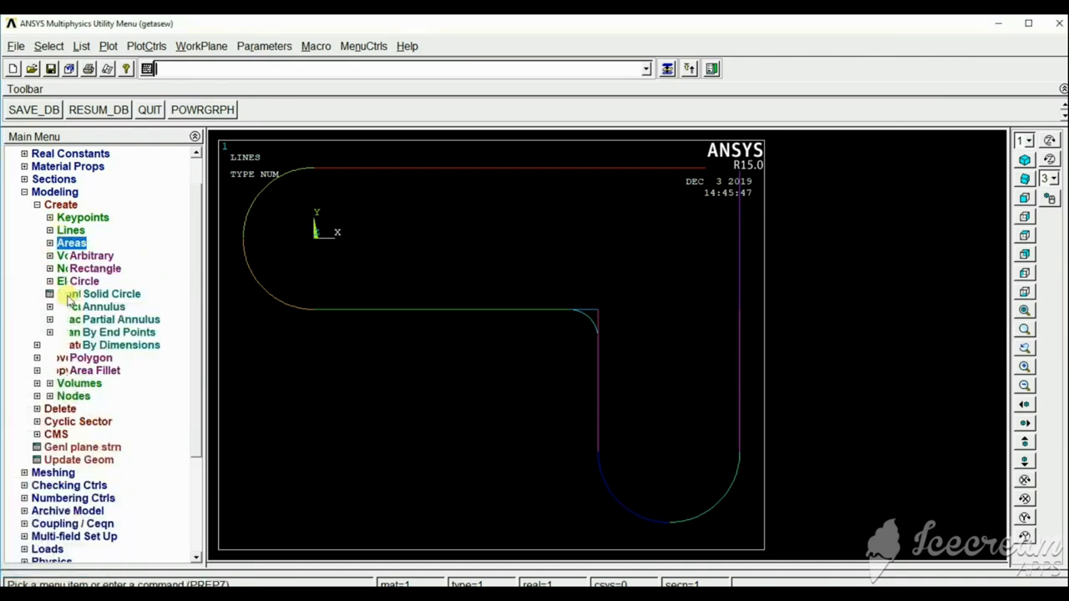
left_click(94, 257)
left_click(107, 295)
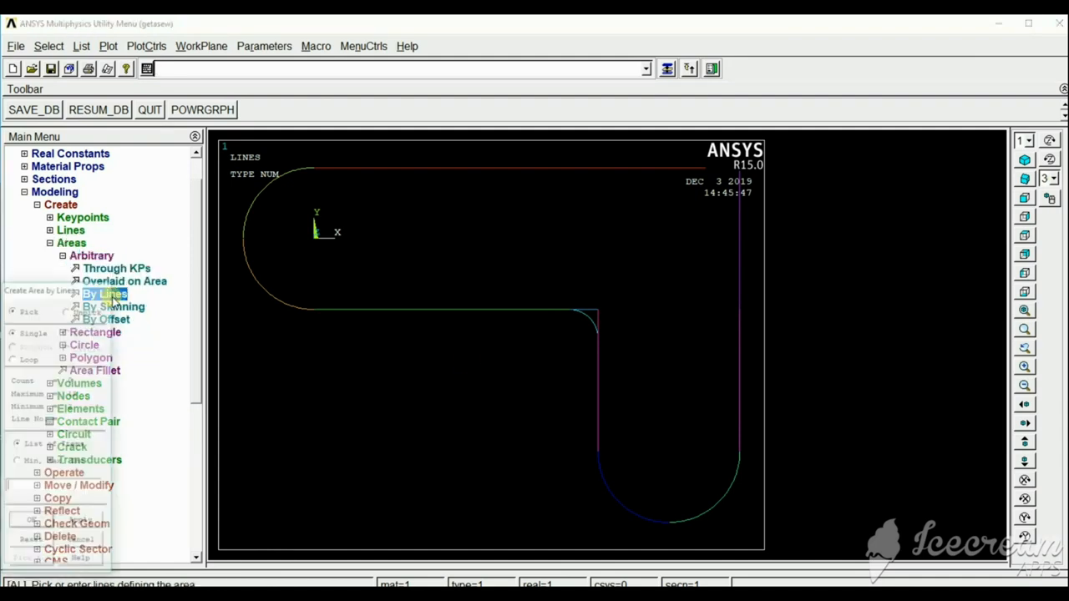
left_click(587, 309)
left_click(585, 318)
left_click(599, 315)
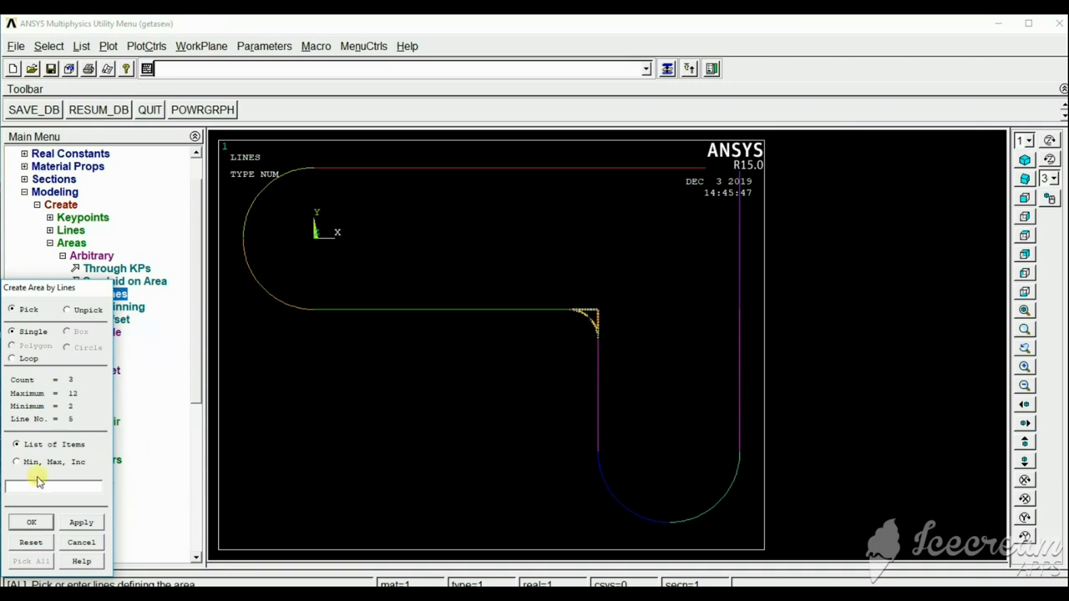
left_click(30, 522)
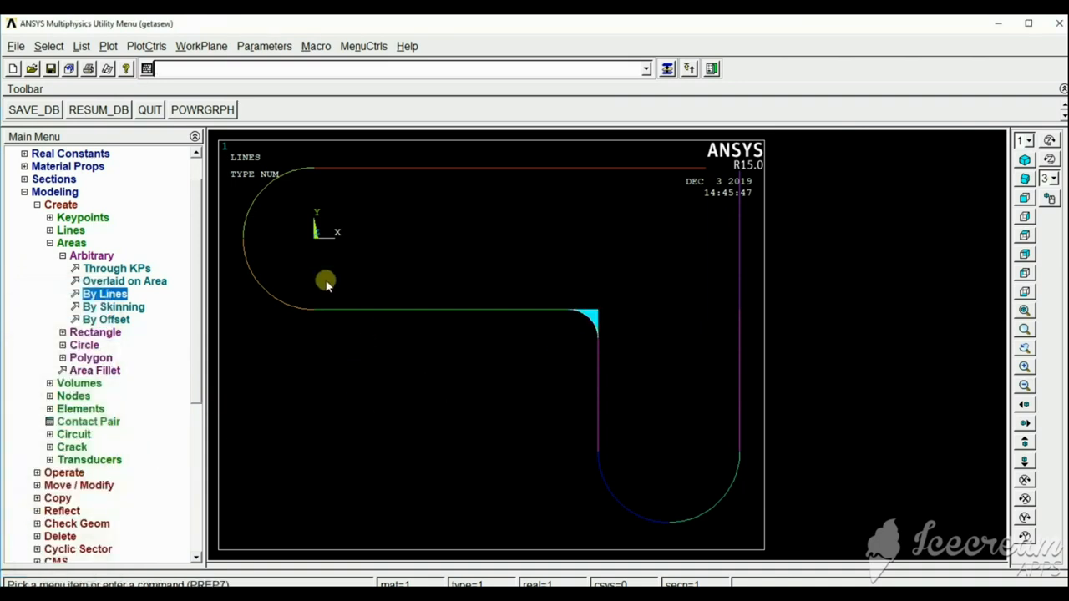
Plot the areas and merge the small fillet area with the main bracket area using Boolean Add.
left_click(108, 46)
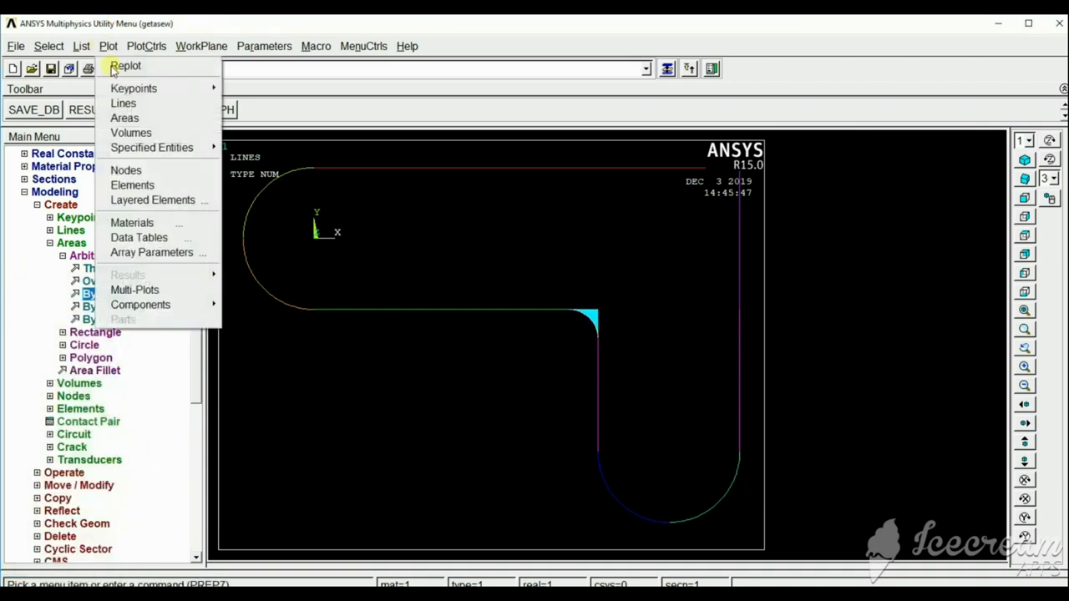
left_click(127, 116)
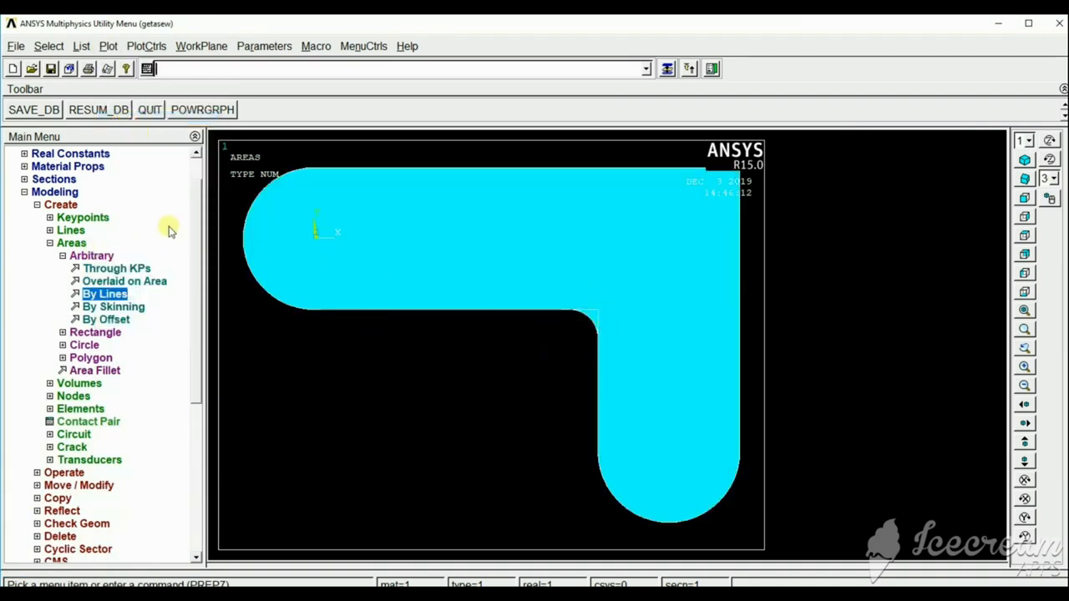
left_click_drag(198, 218, 201, 230)
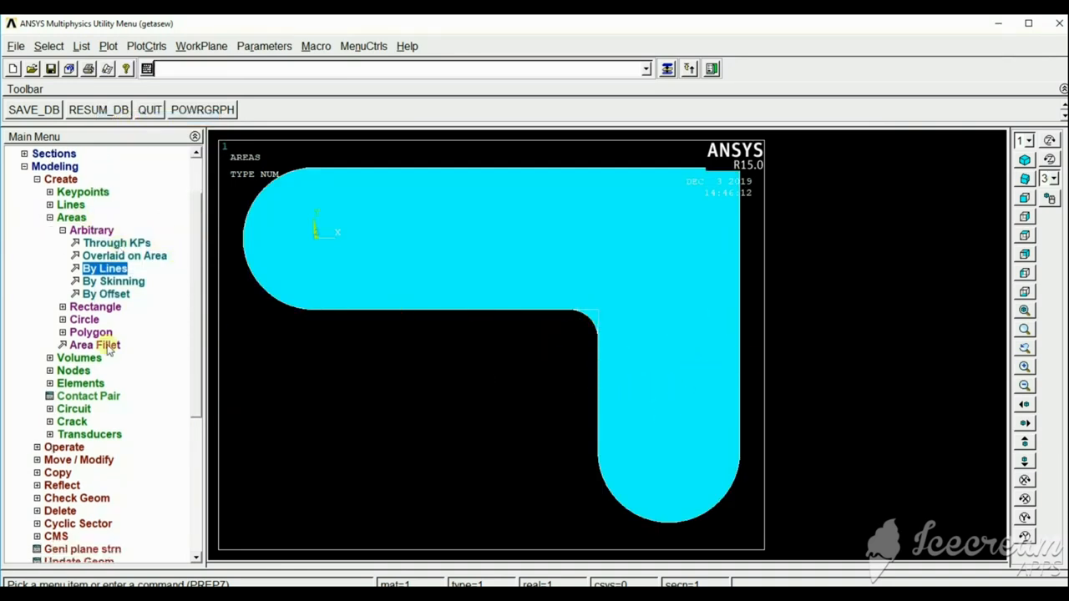
left_click(65, 448)
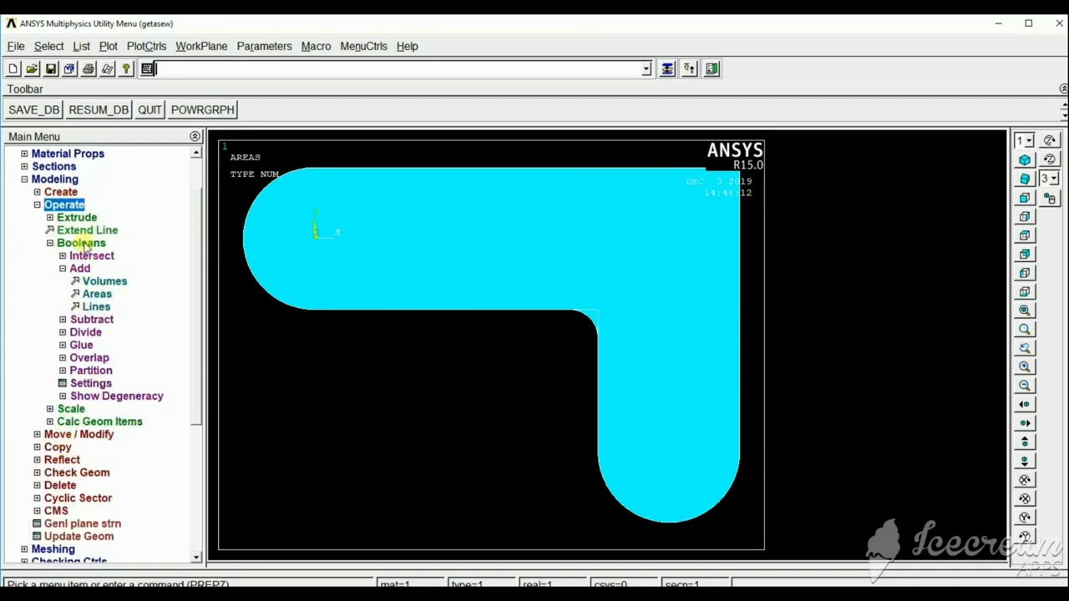
left_click(95, 294)
left_click(585, 320)
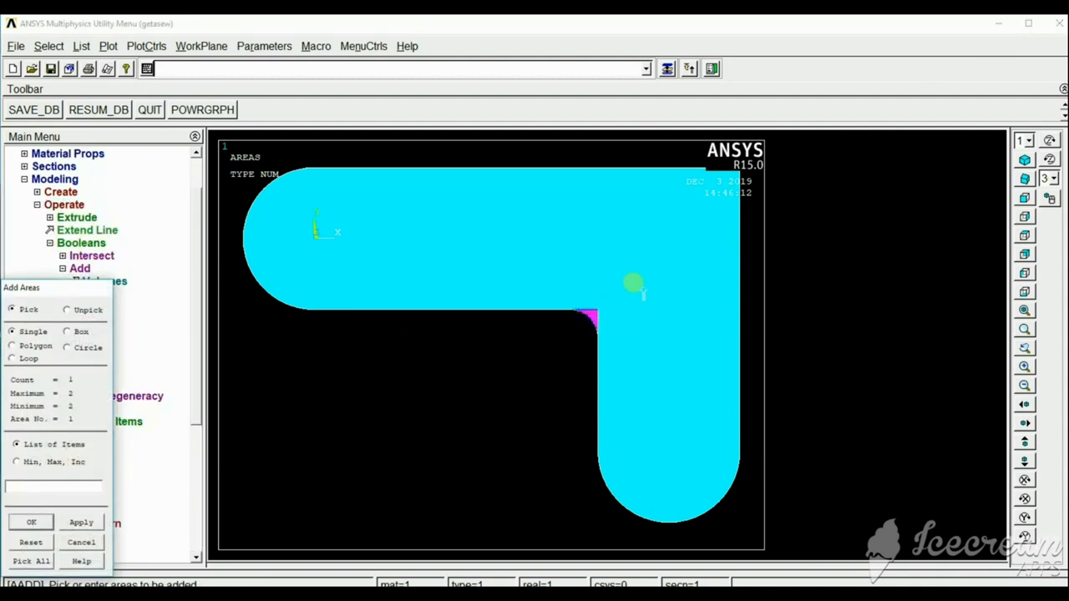
left_click(632, 286)
left_click(32, 523)
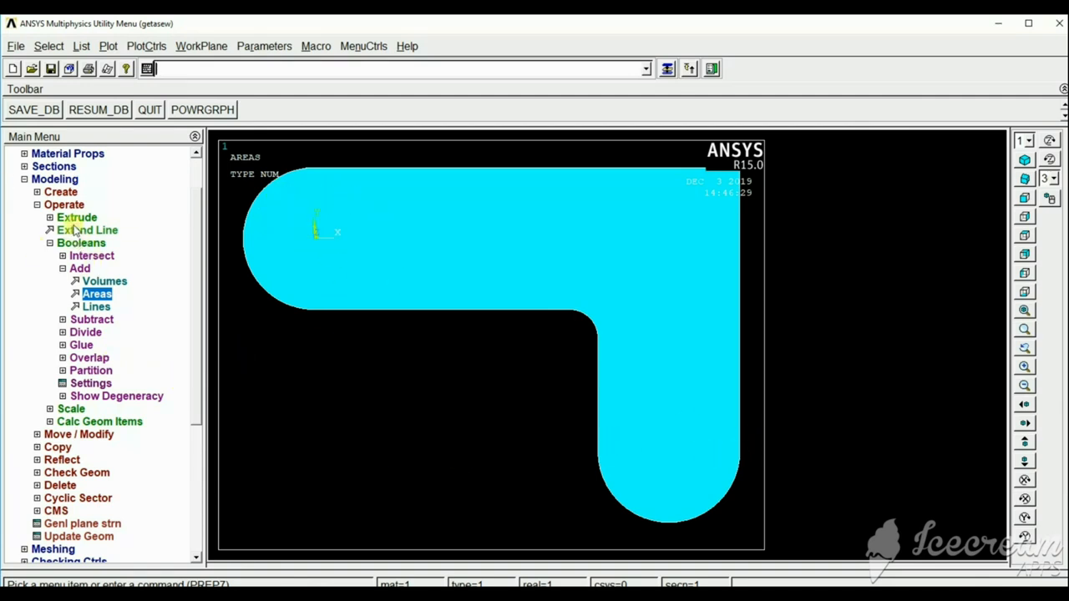
Create two solid circle areas of radius .4, one at the working plane origin and one at WP X 5, WP Y -3.
left_click(61, 192)
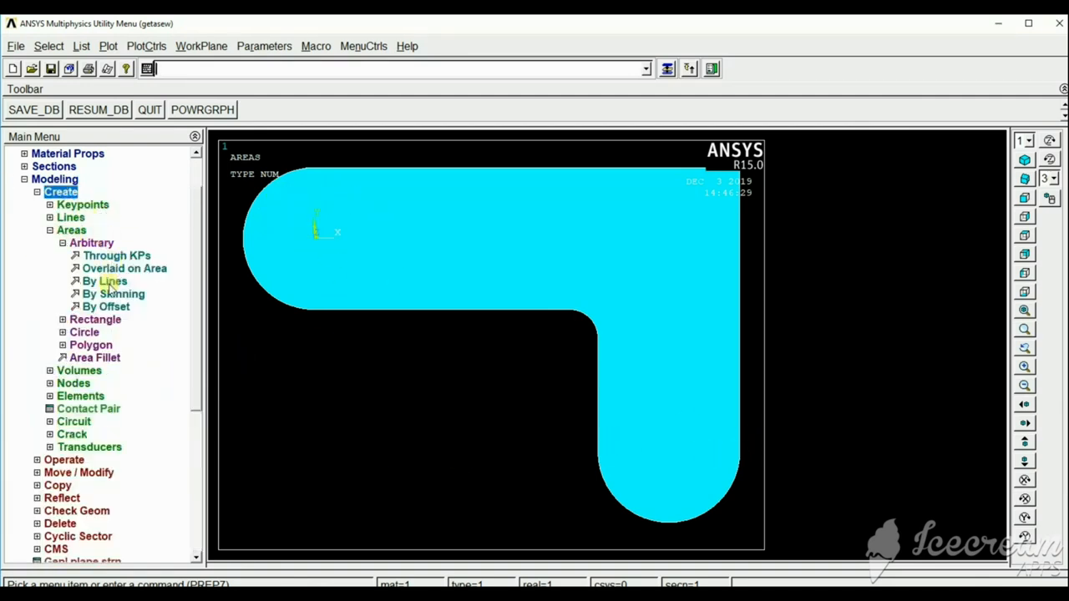
left_click(84, 332)
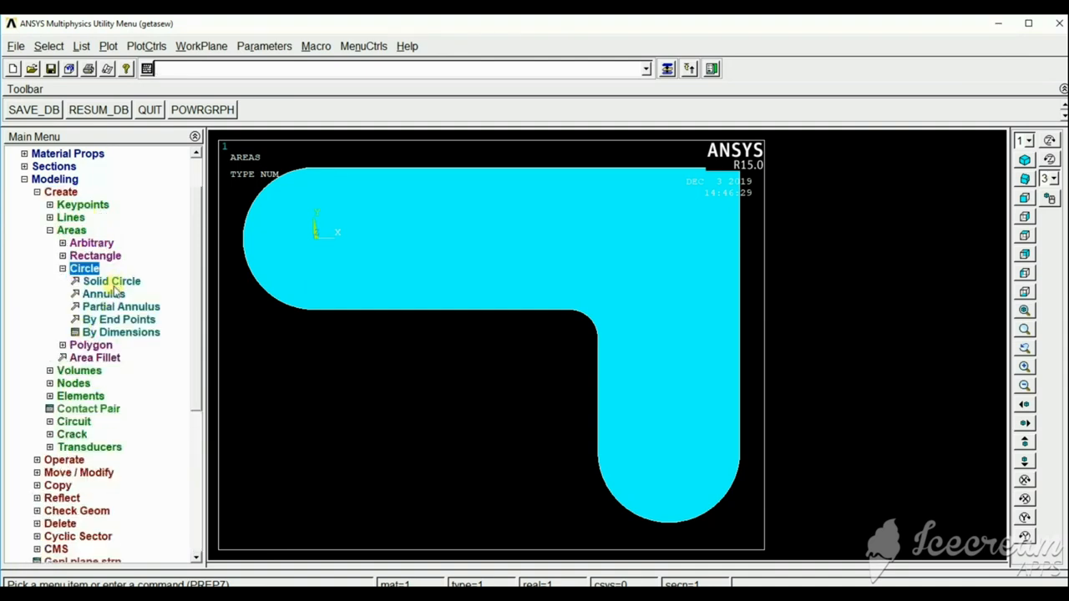
left_click(107, 281)
left_click(102, 415)
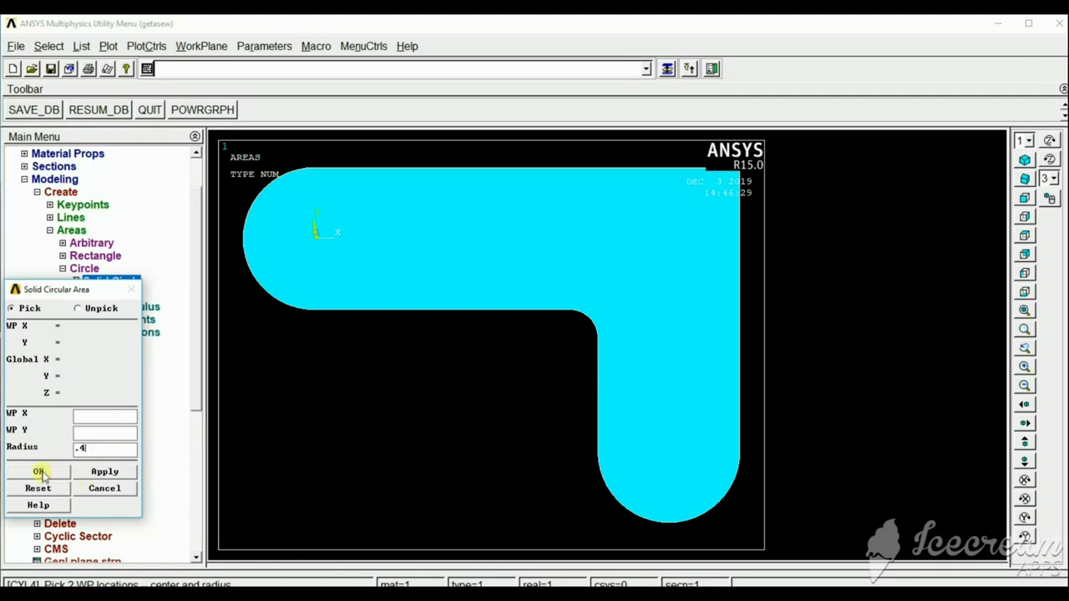
left_click(113, 475)
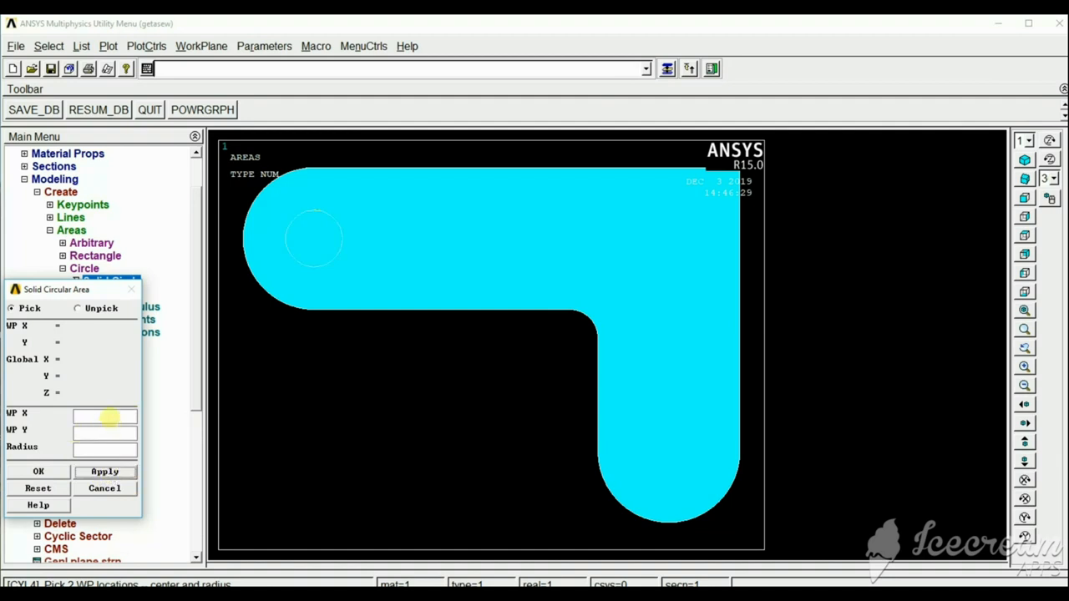
left_click(108, 415)
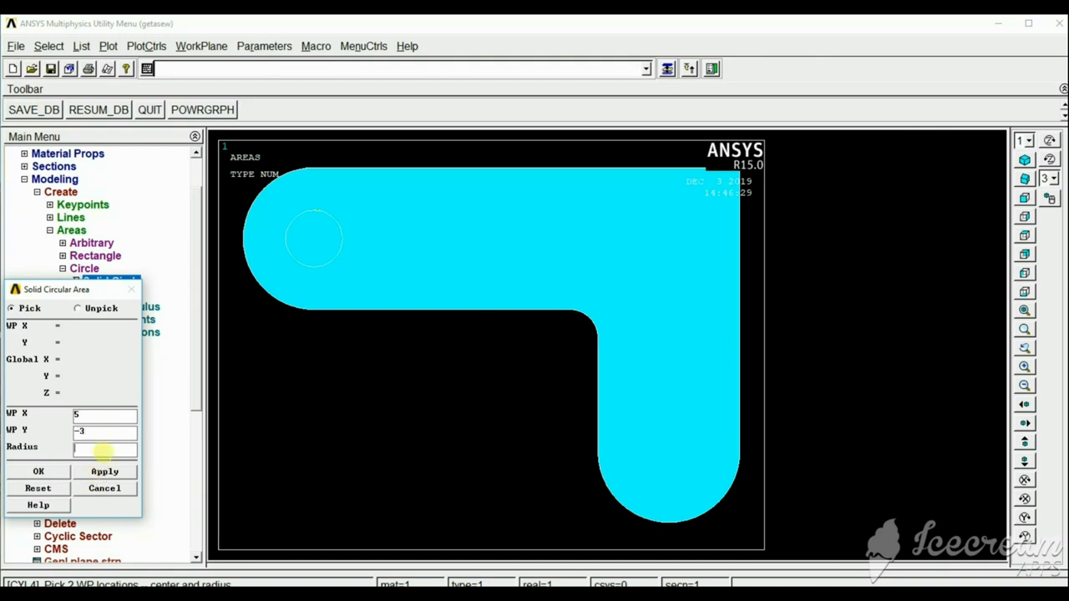
left_click(38, 471)
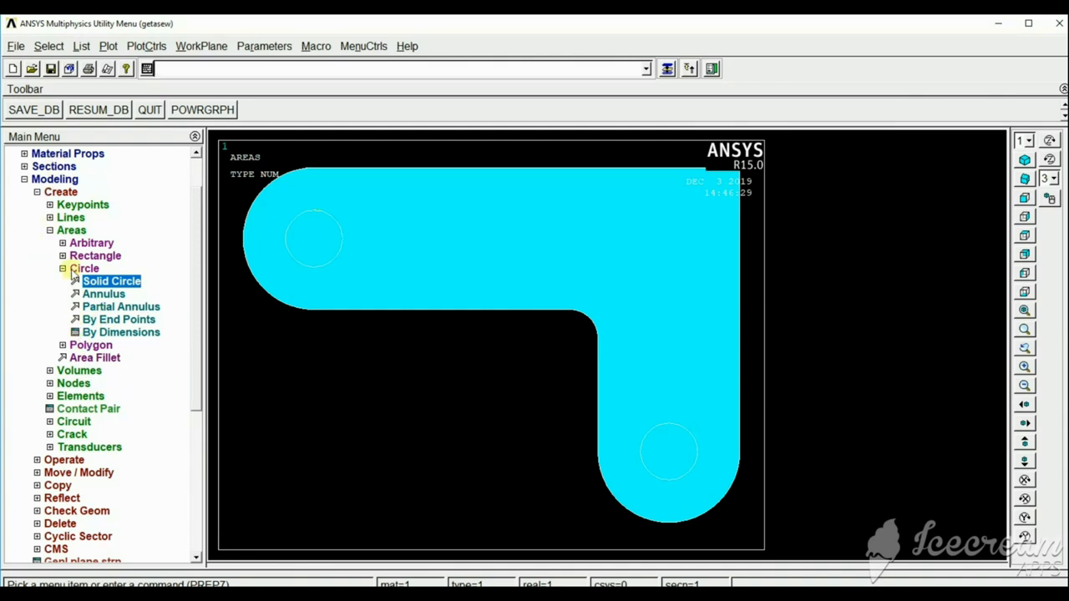
Subtract the circle at the origin from the bracket area using Boolean Subtract on areas.
left_click(61, 192)
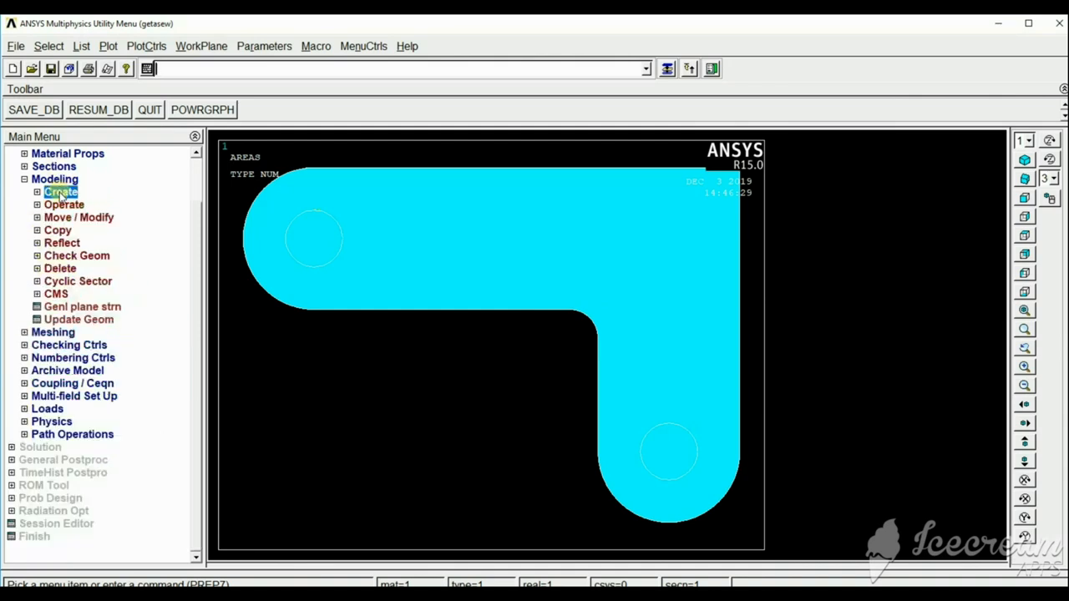
left_click(61, 193)
left_click(61, 193)
left_click(65, 204)
left_click(77, 217)
left_click(86, 243)
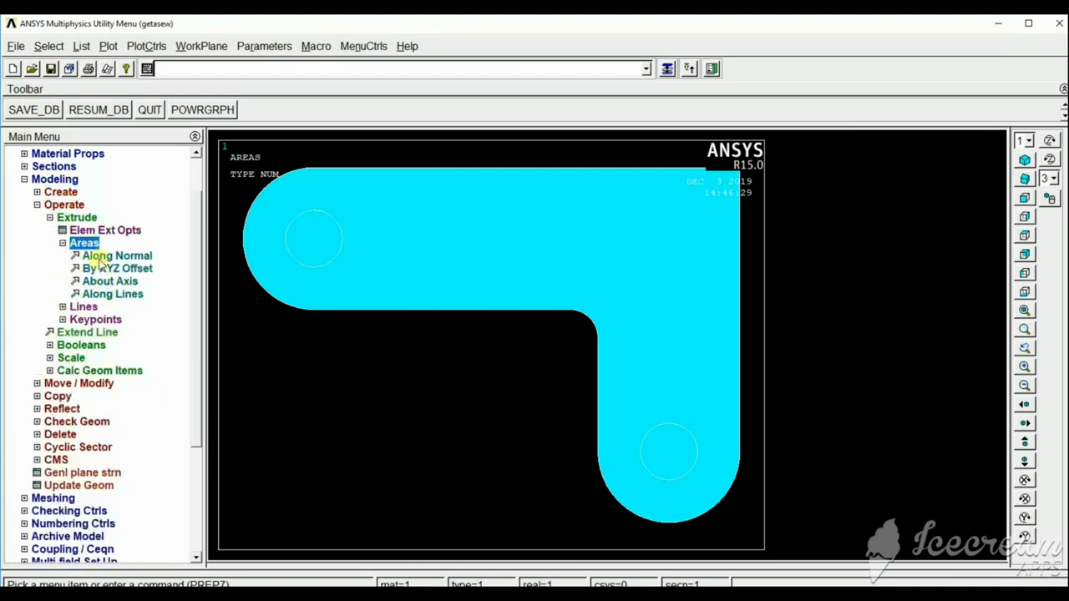
left_click(77, 346)
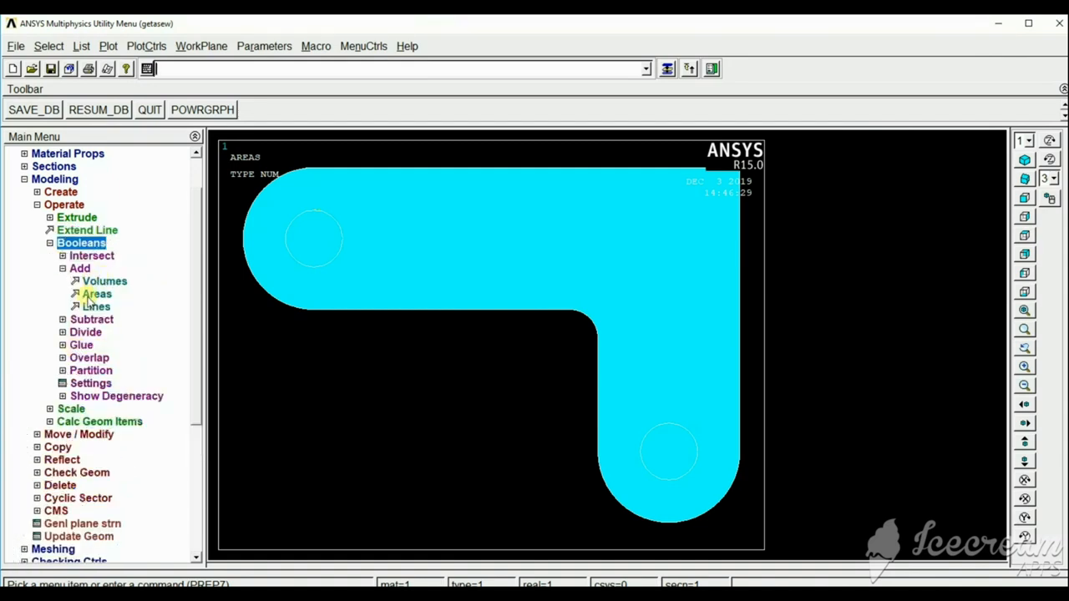
left_click(85, 321)
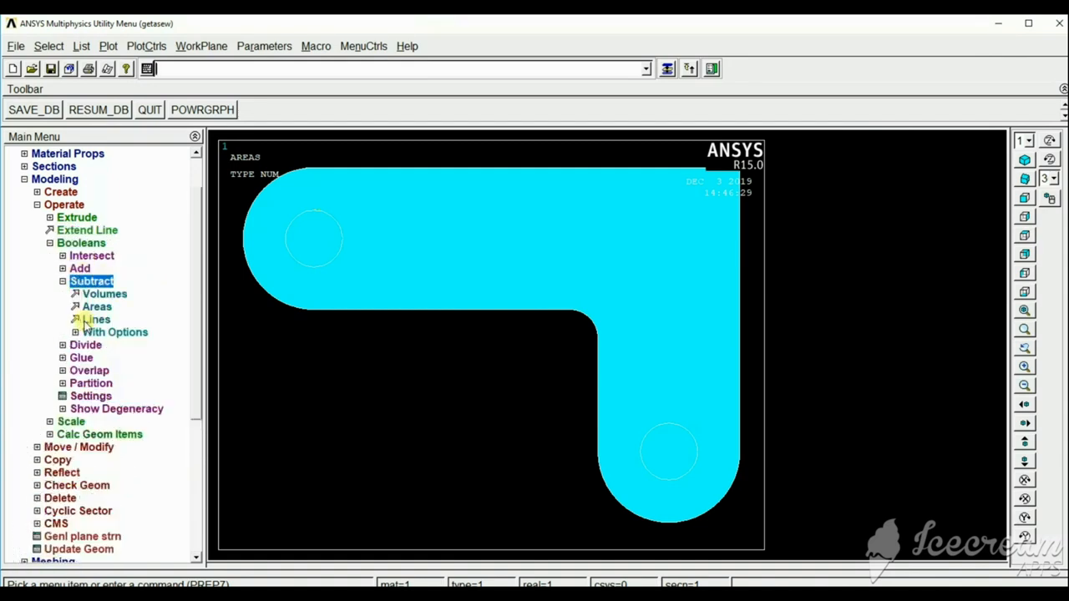
left_click(97, 306)
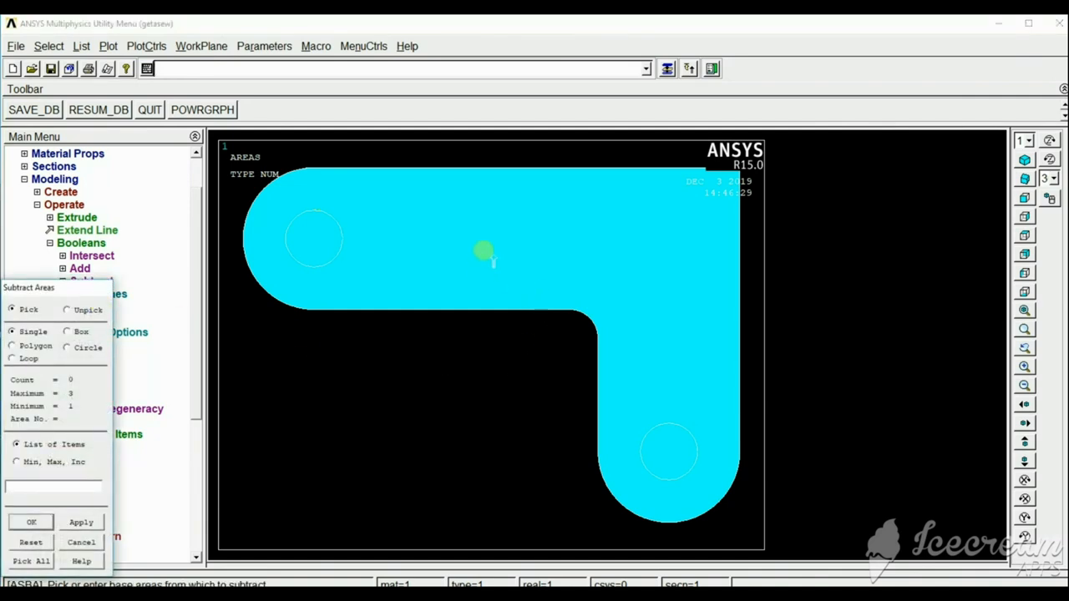
left_click(487, 254)
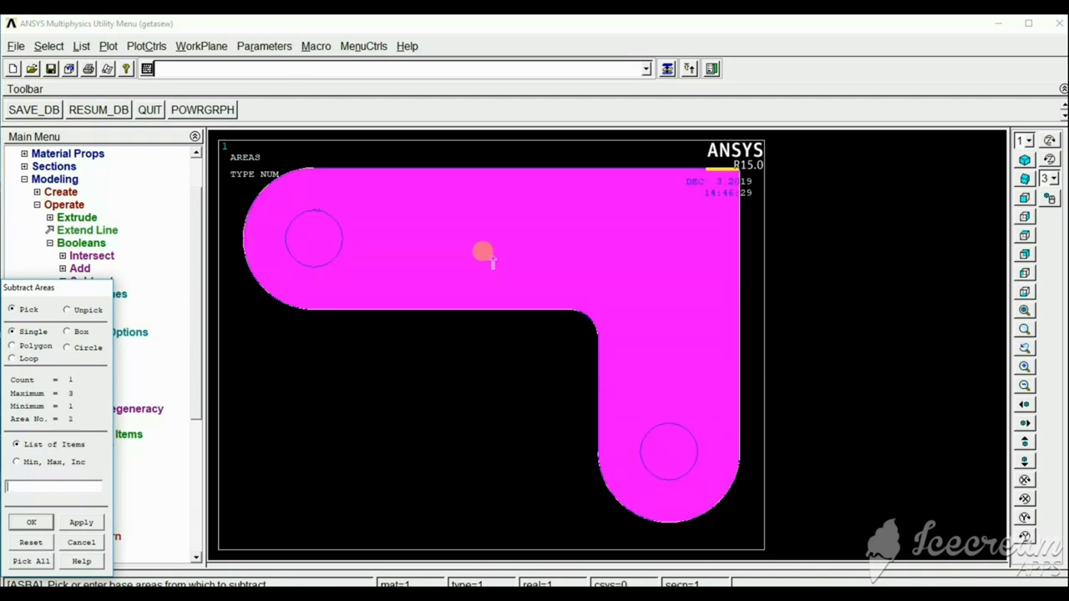
left_click(89, 521)
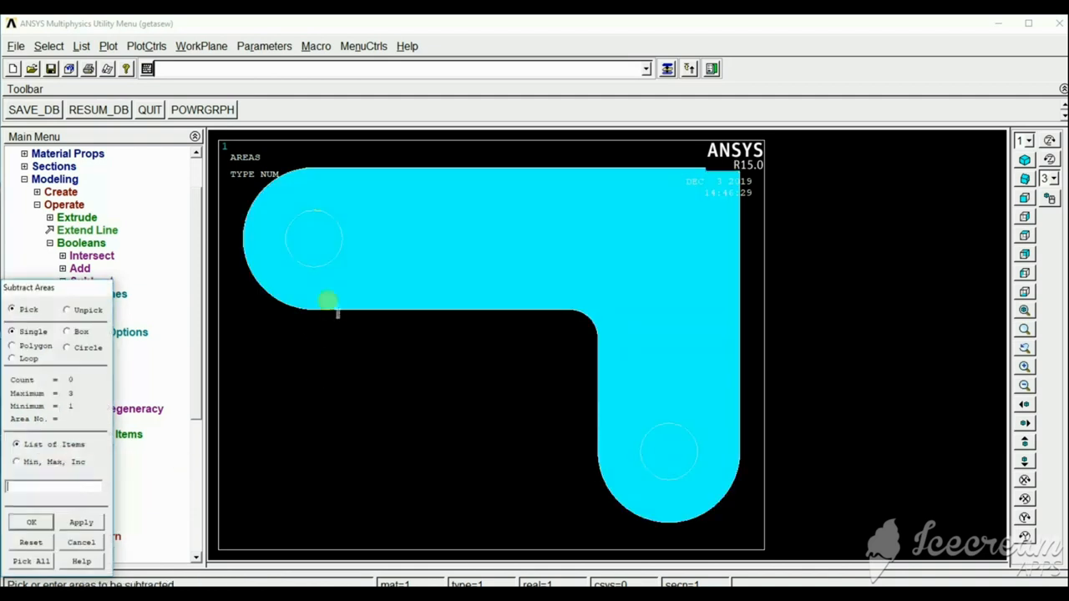
left_click(315, 241)
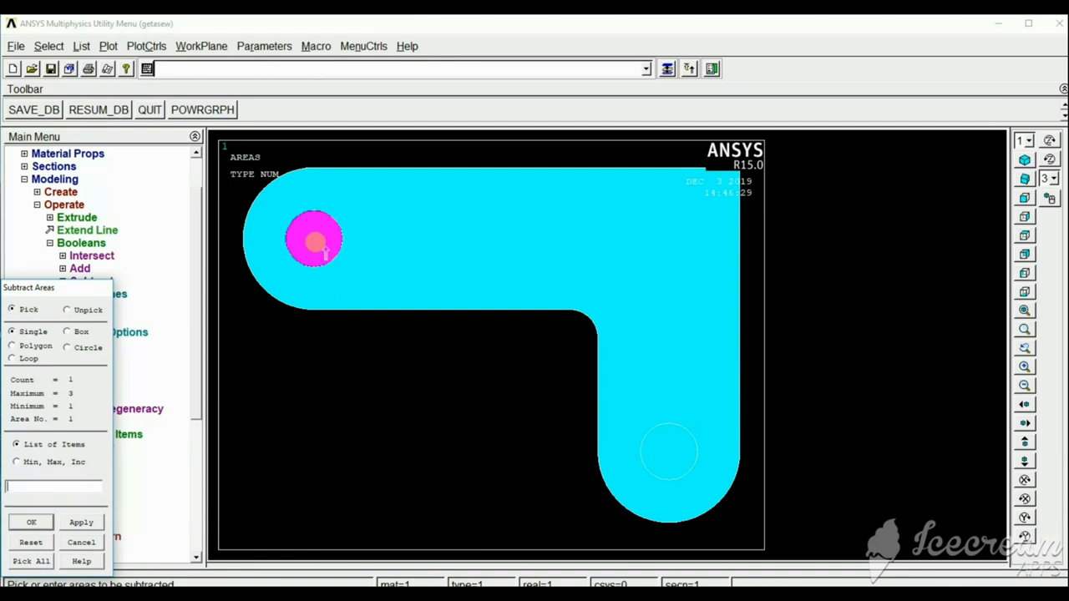
left_click(81, 522)
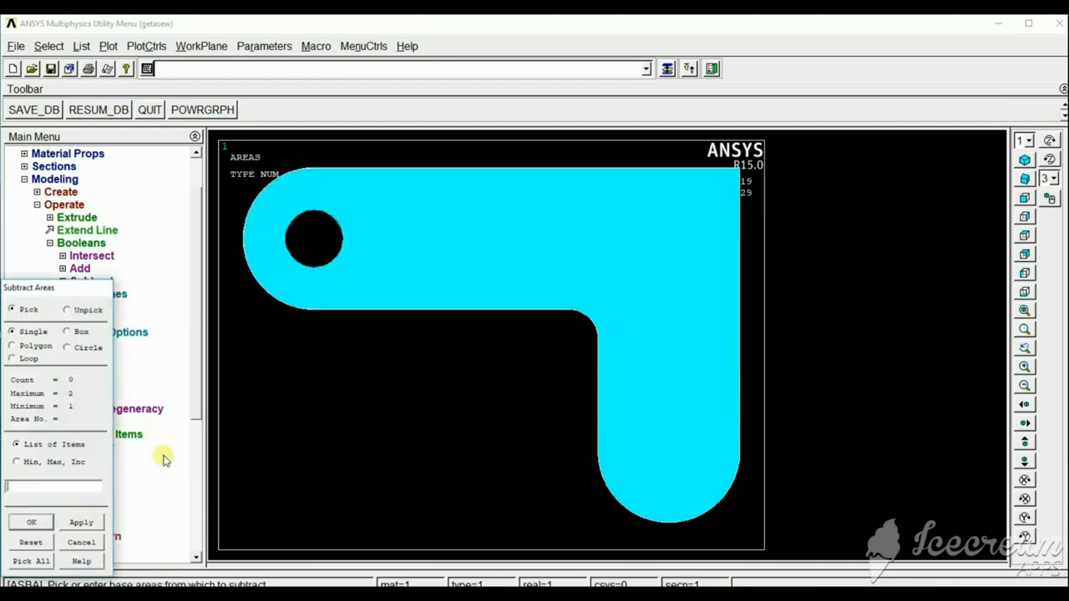
Subtract the circle in the vertical arm's rounded end from the bracket area and finish the subtraction.
left_click(598, 280)
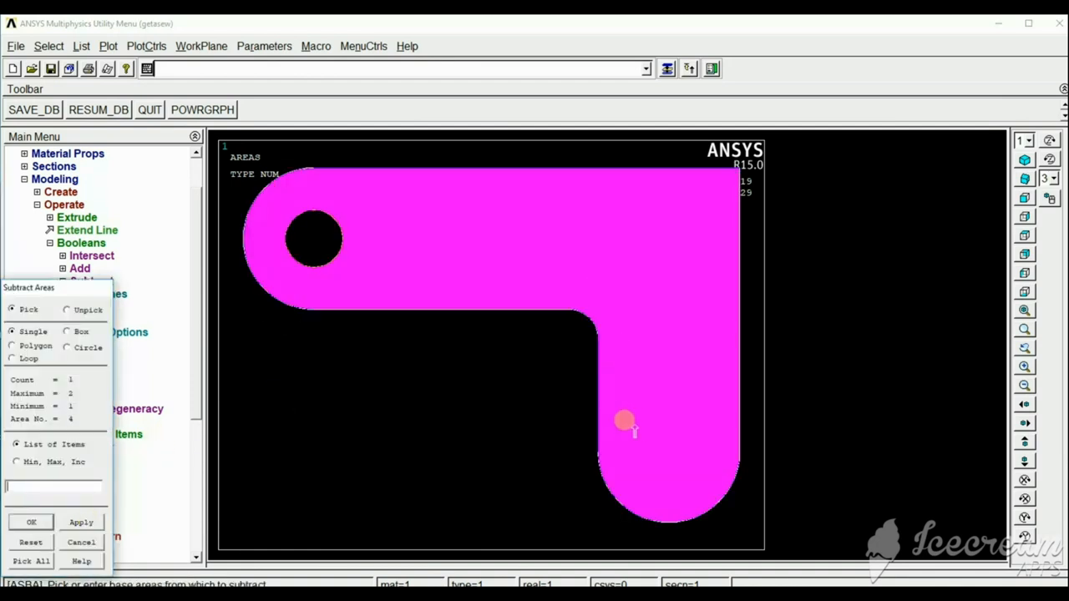
left_click(81, 522)
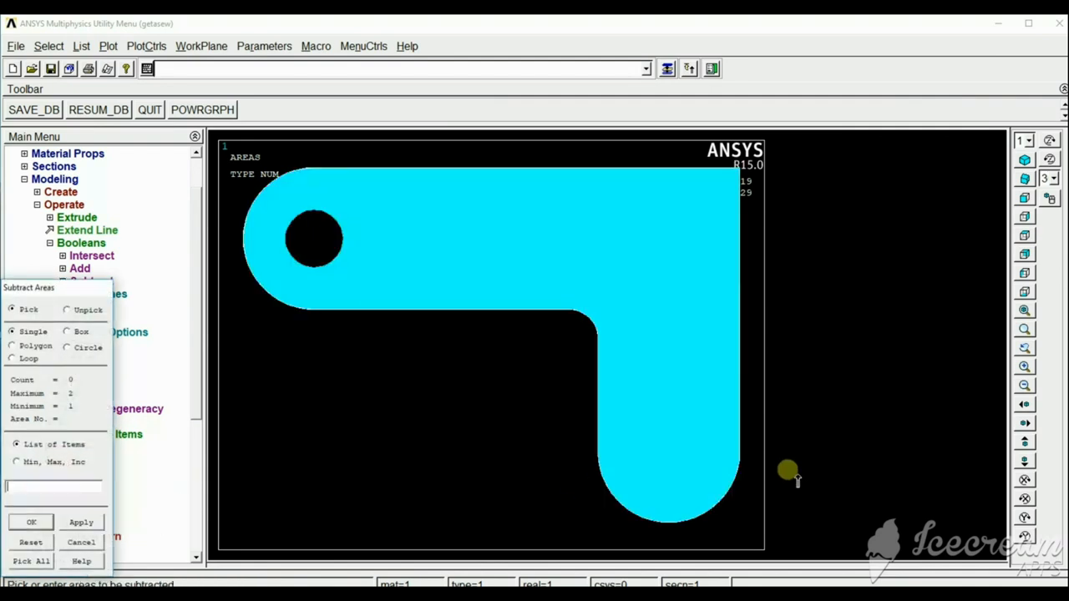
left_click(662, 464)
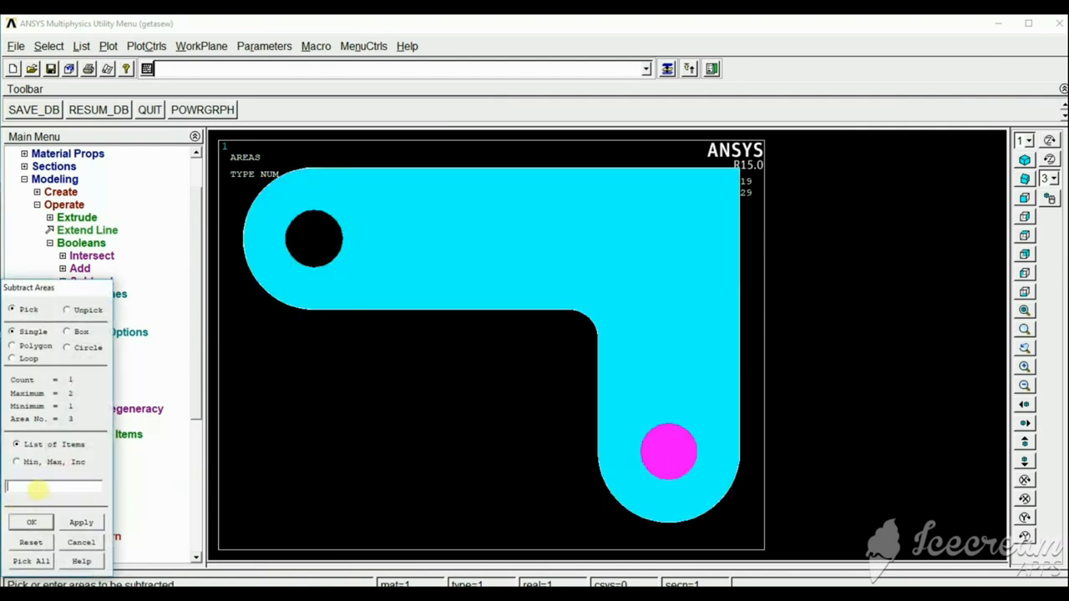
left_click(84, 523)
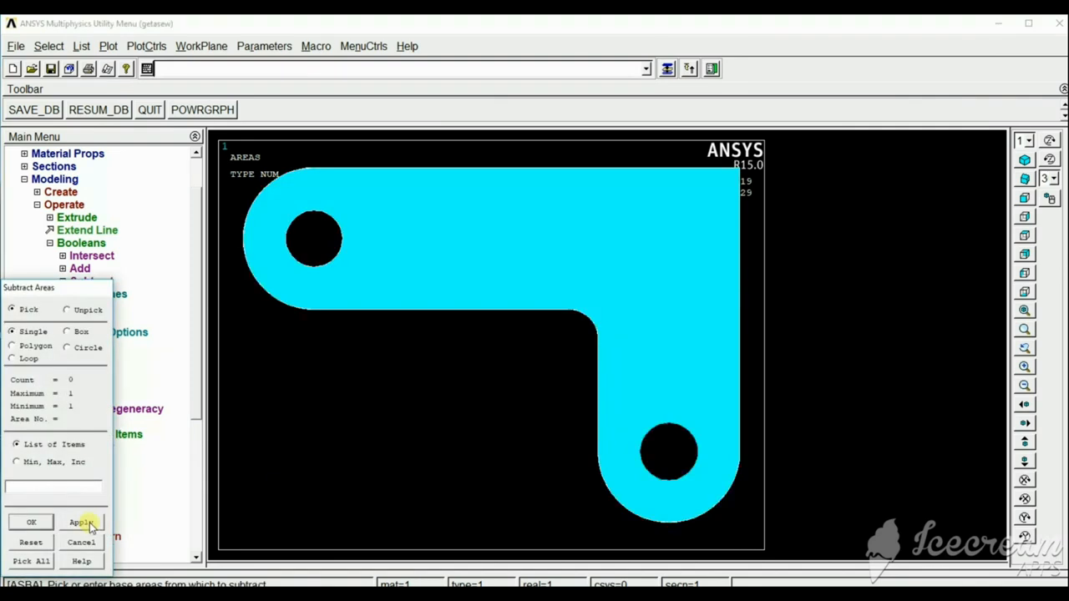
left_click(20, 523)
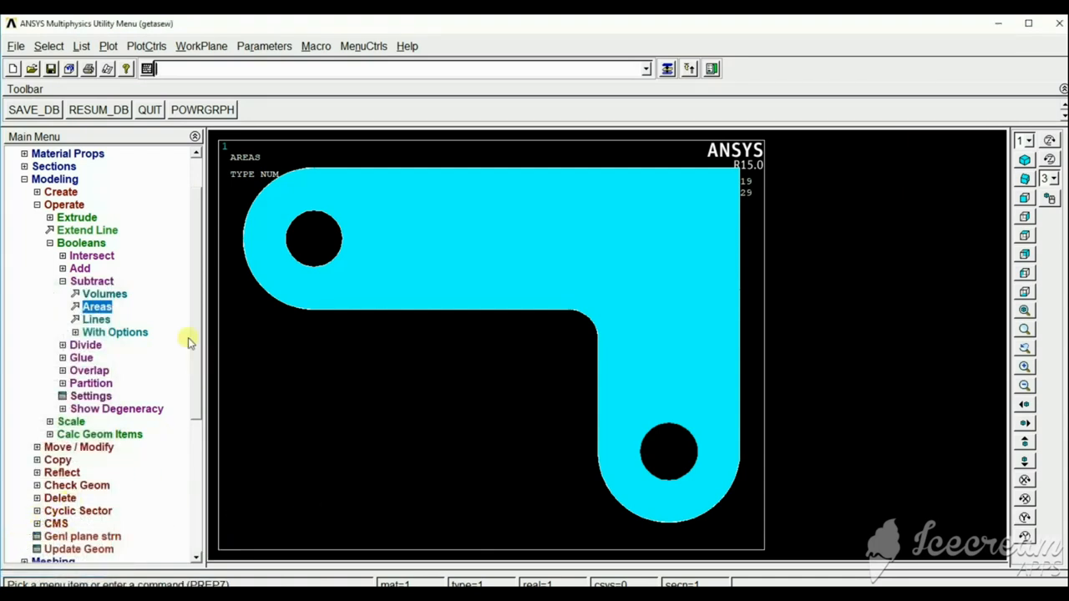
Set the global element edge length in the MeshTool and free-mesh all bracket areas with quad elements.
left_click_drag(198, 285, 214, 393)
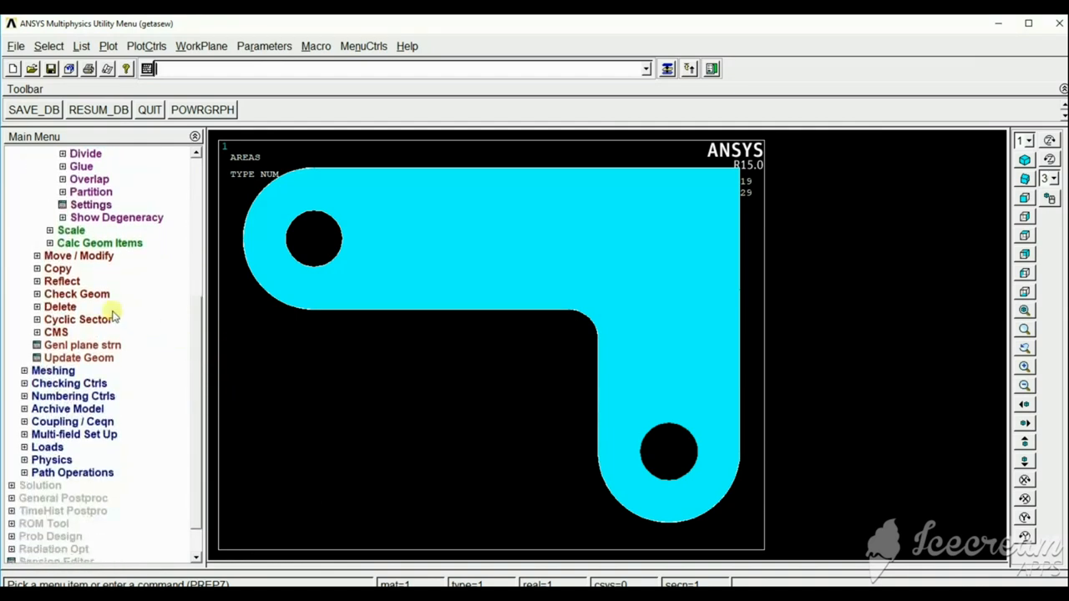
left_click(53, 371)
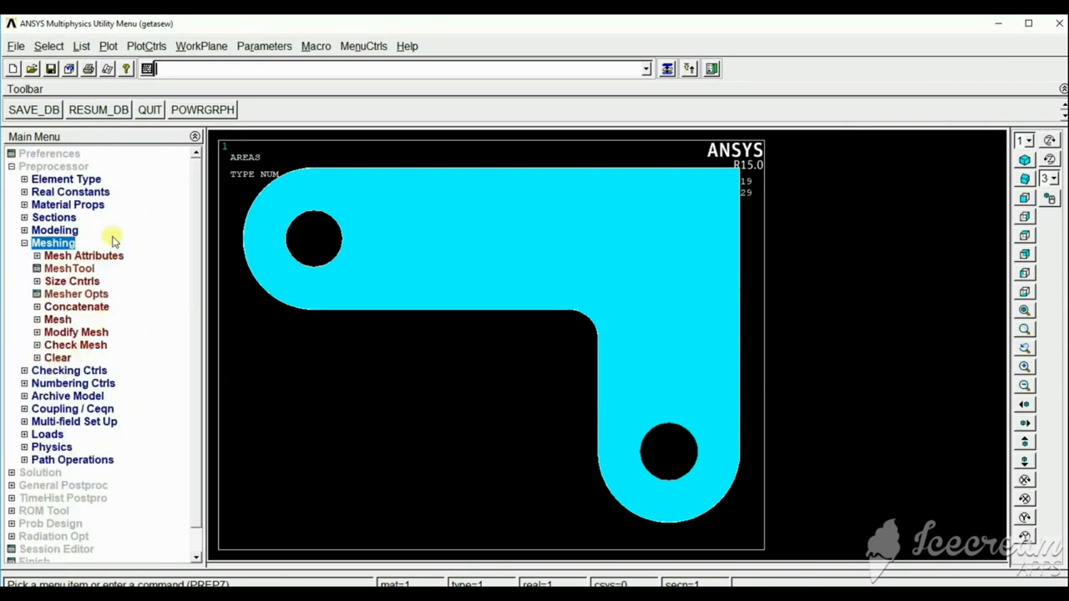
left_click(68, 269)
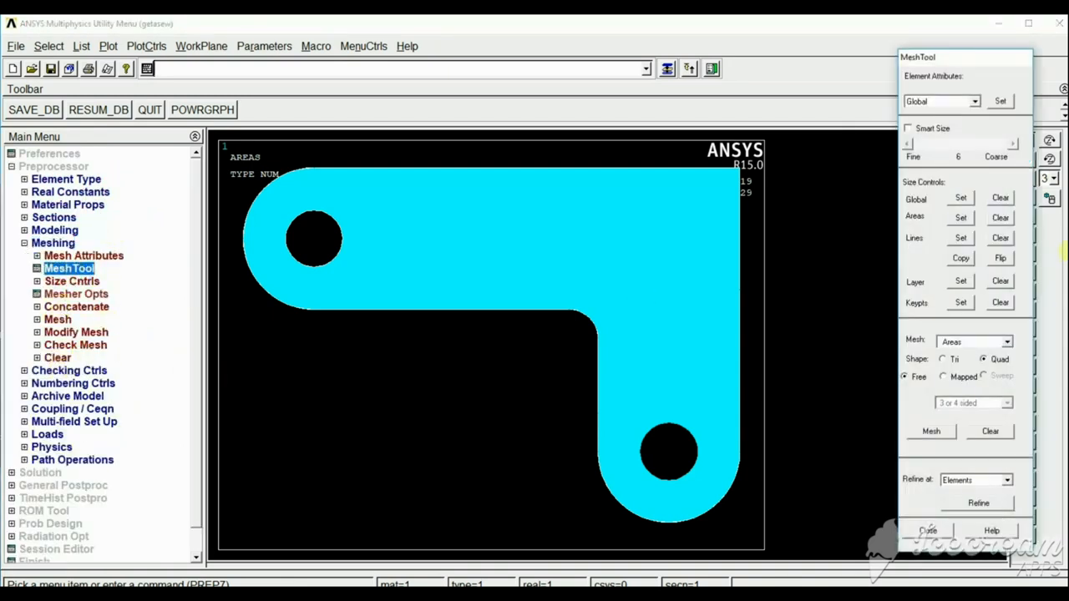
left_click(961, 199)
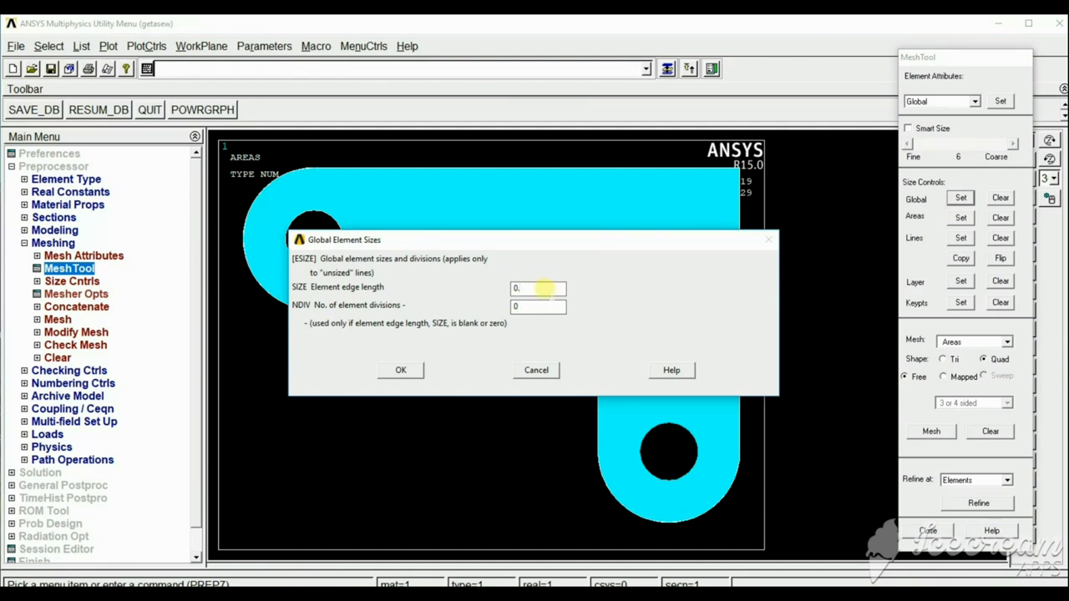
left_click(404, 370)
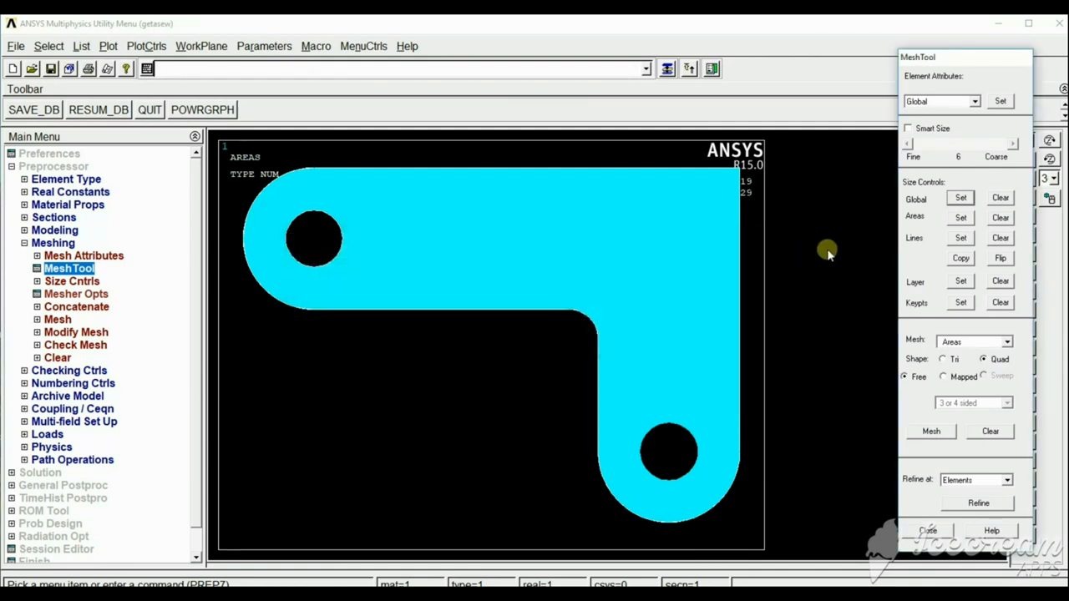
left_click(931, 432)
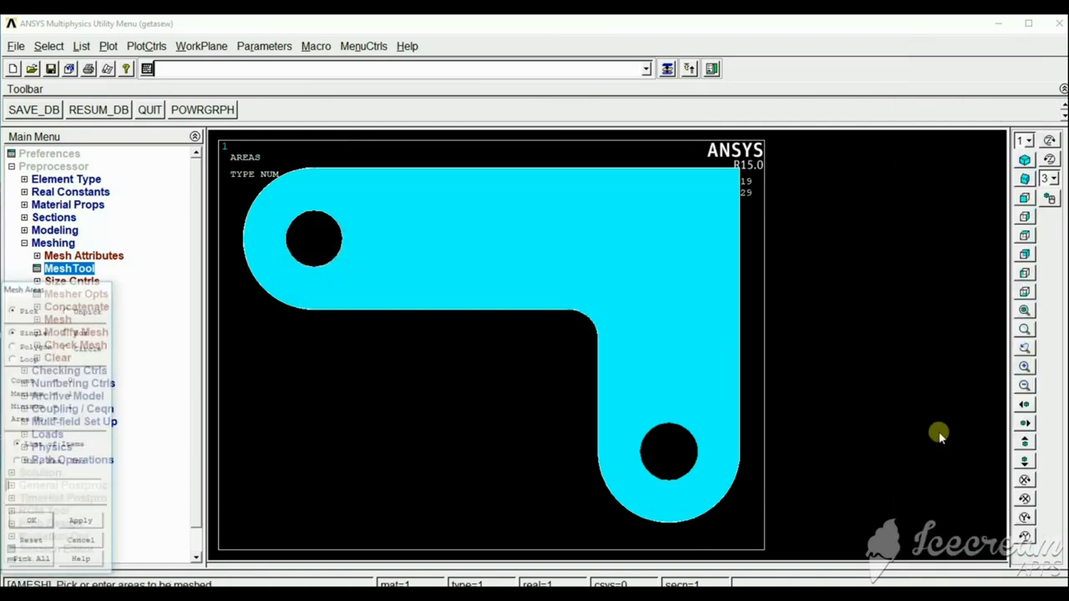
left_click(41, 566)
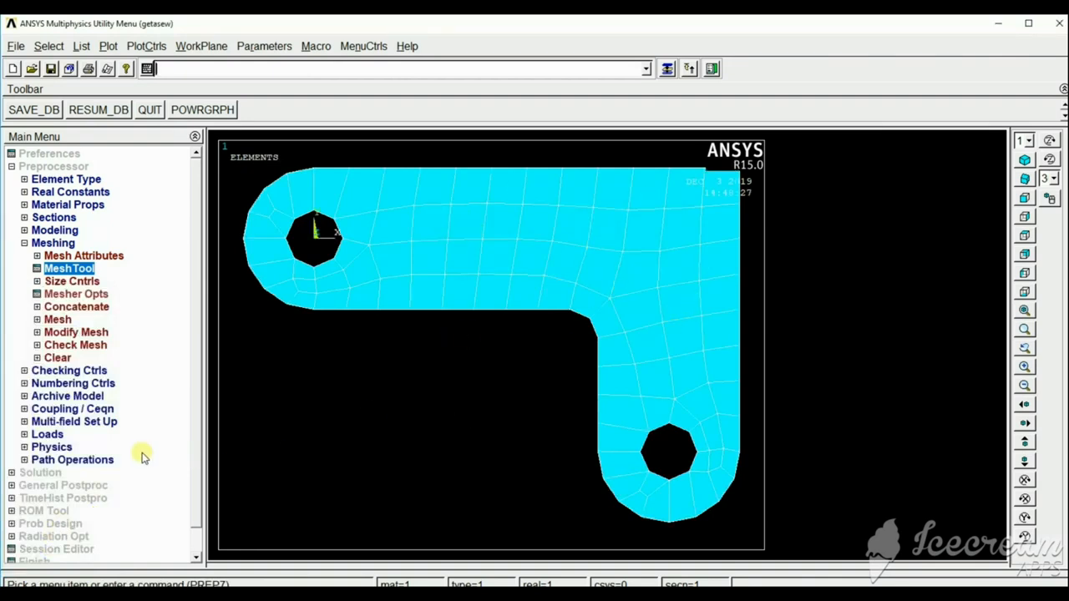
Apply a displacement constraint with All DOF on the four lines around the hole at the origin.
left_click(55, 422)
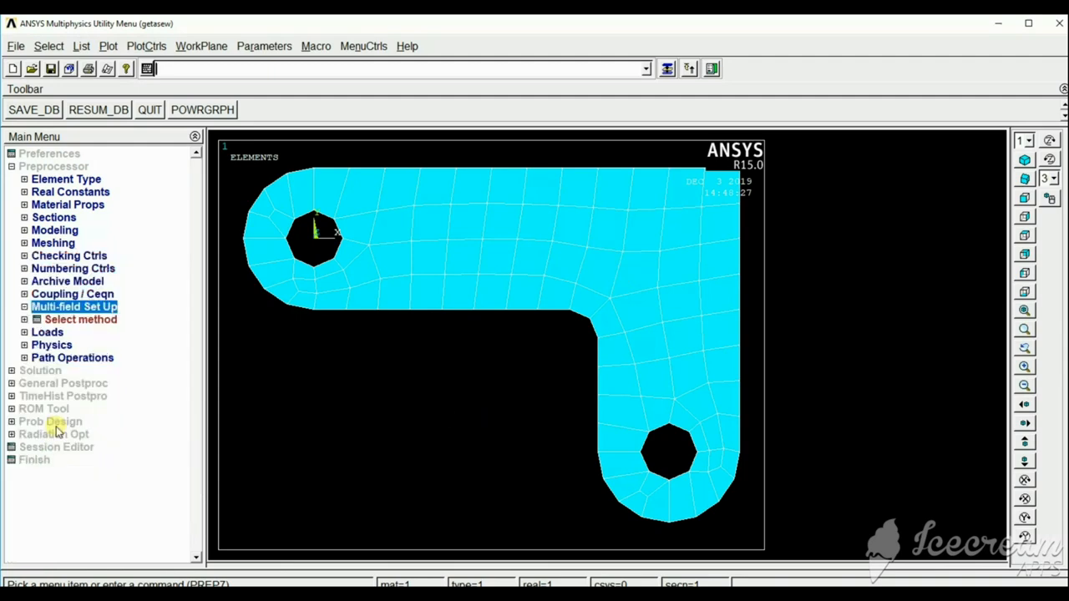
left_click(48, 332)
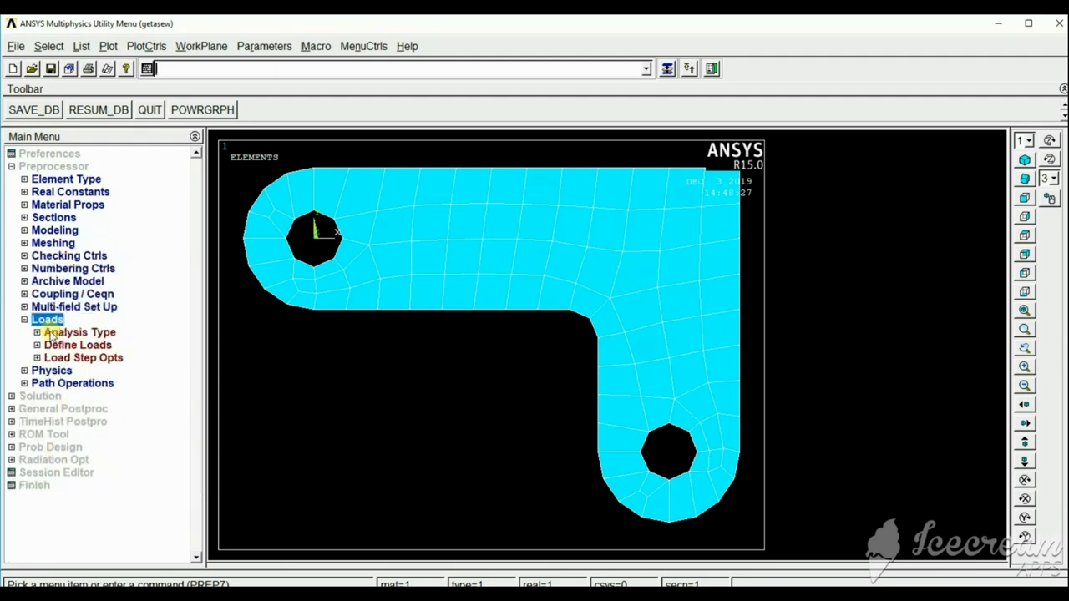
left_click(74, 346)
left_click(72, 371)
left_click(94, 383)
left_click(117, 397)
left_click(107, 411)
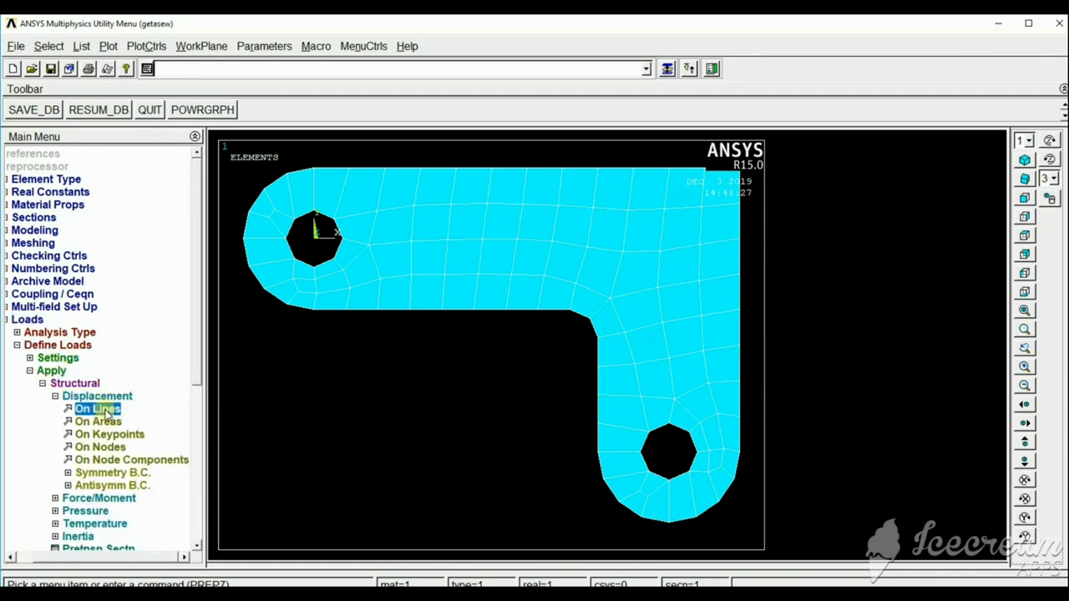
left_click(294, 230)
left_click(334, 244)
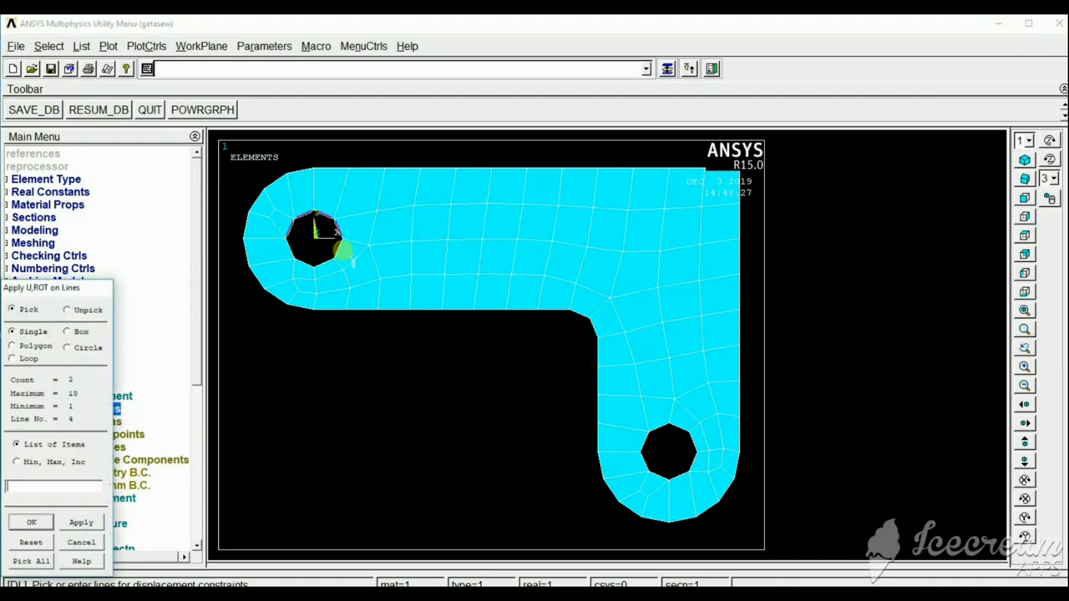
left_click(305, 259)
left_click(292, 254)
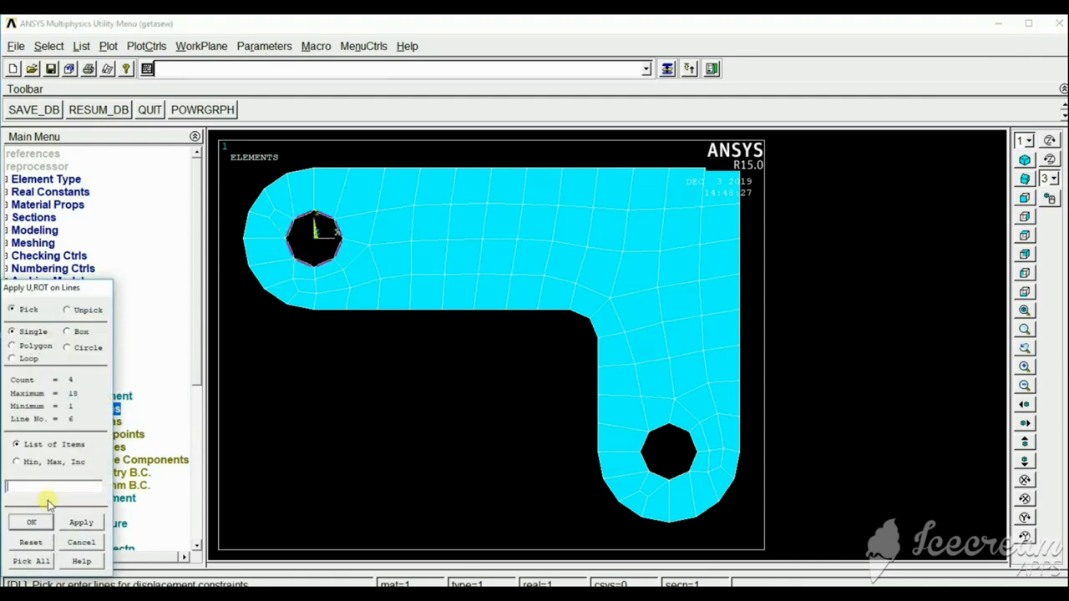
left_click(32, 524)
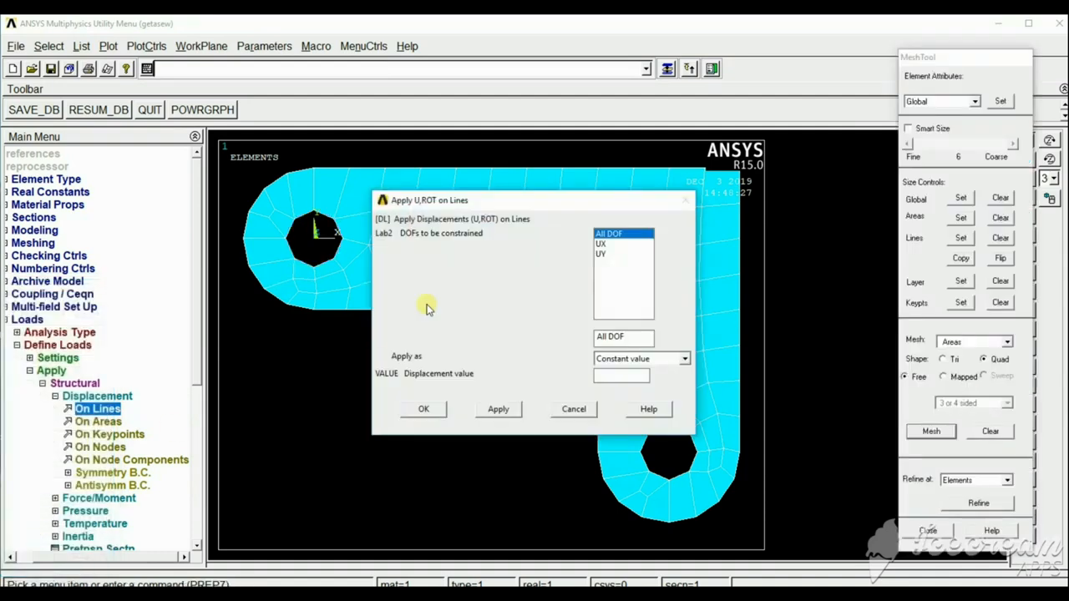
left_click(420, 410)
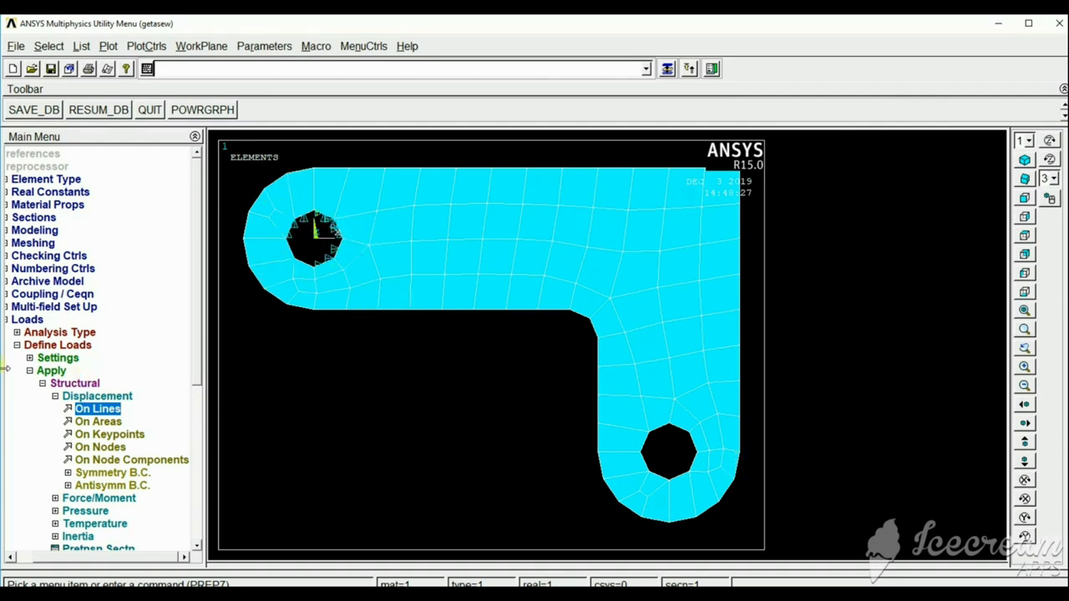
left_click(32, 372)
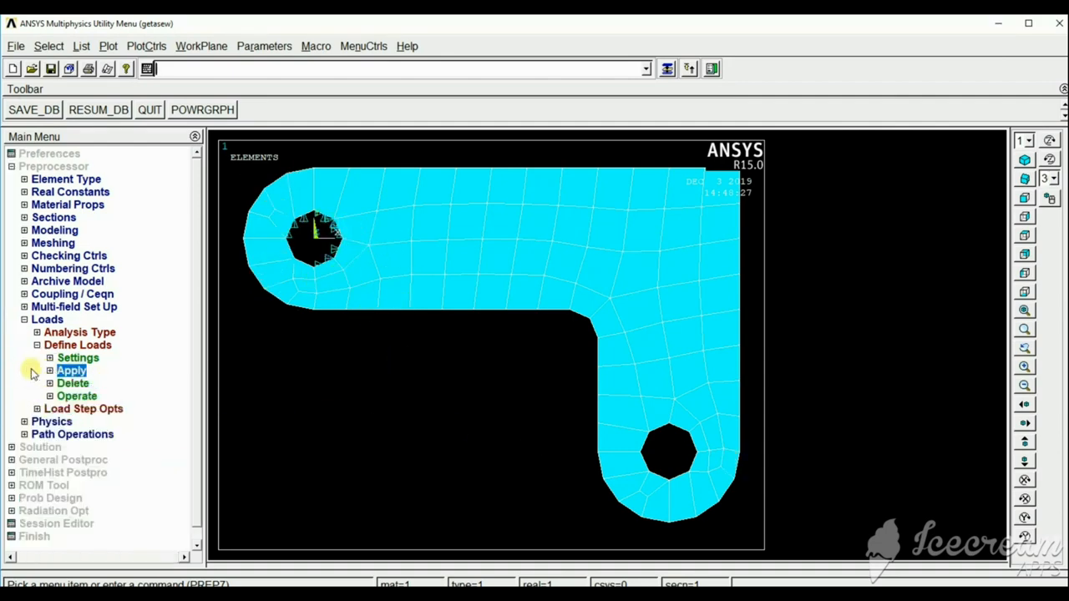
Apply a tapered pressure from 50 to 500 on the lower-left arc of the hole in the vertical arm's rounded end.
left_click(49, 370)
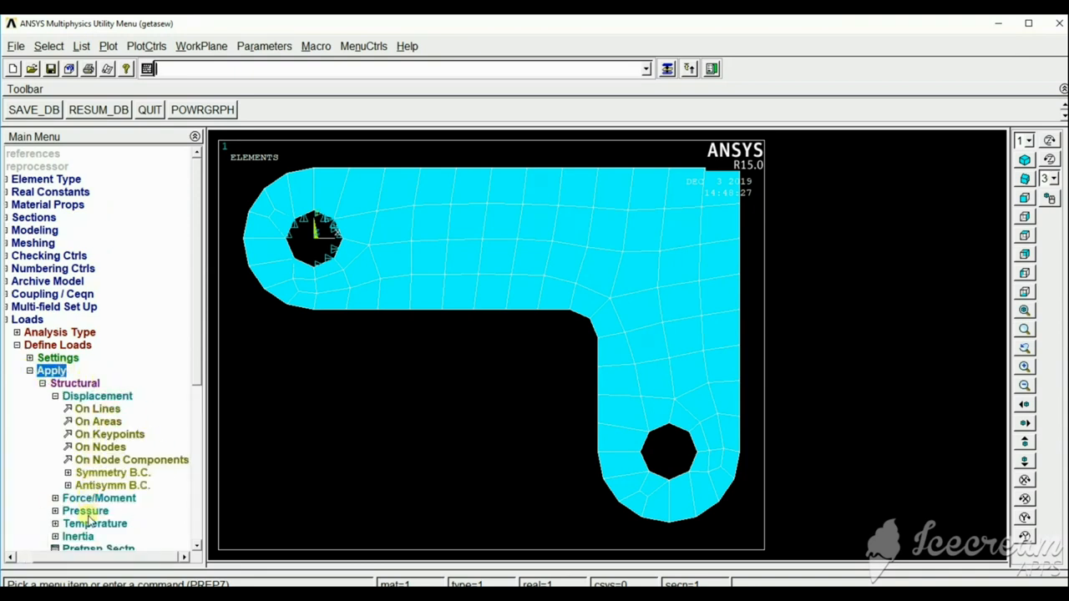
left_click(87, 511)
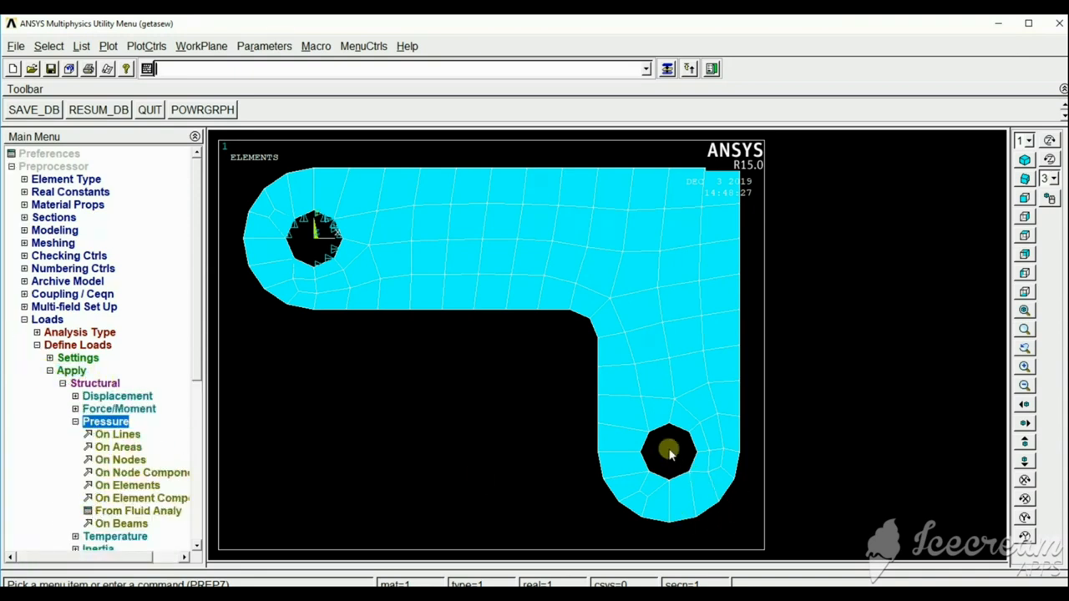
left_click(122, 435)
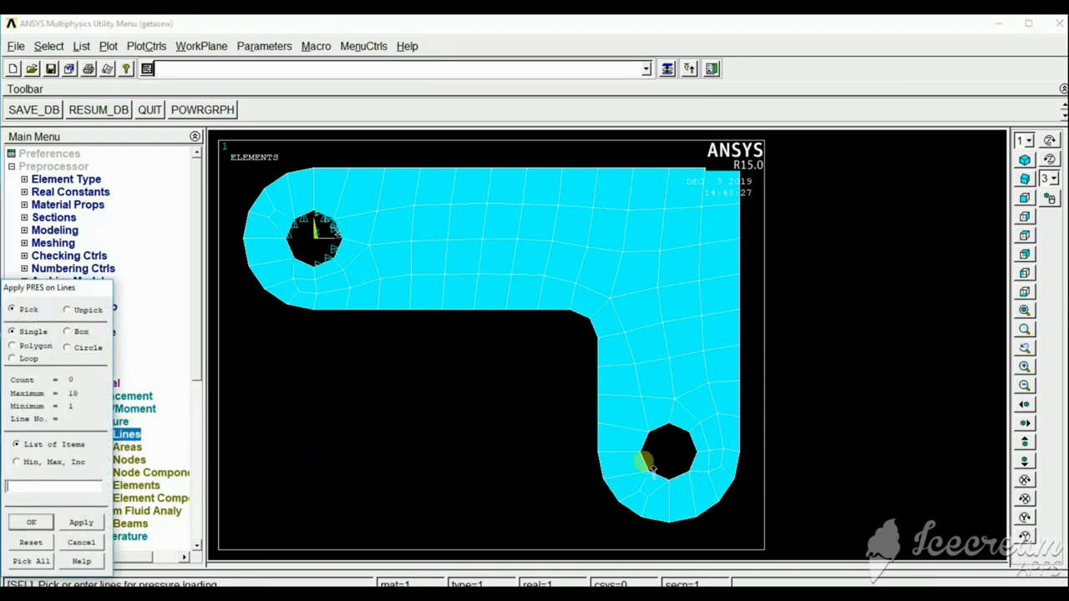
left_click(74, 524)
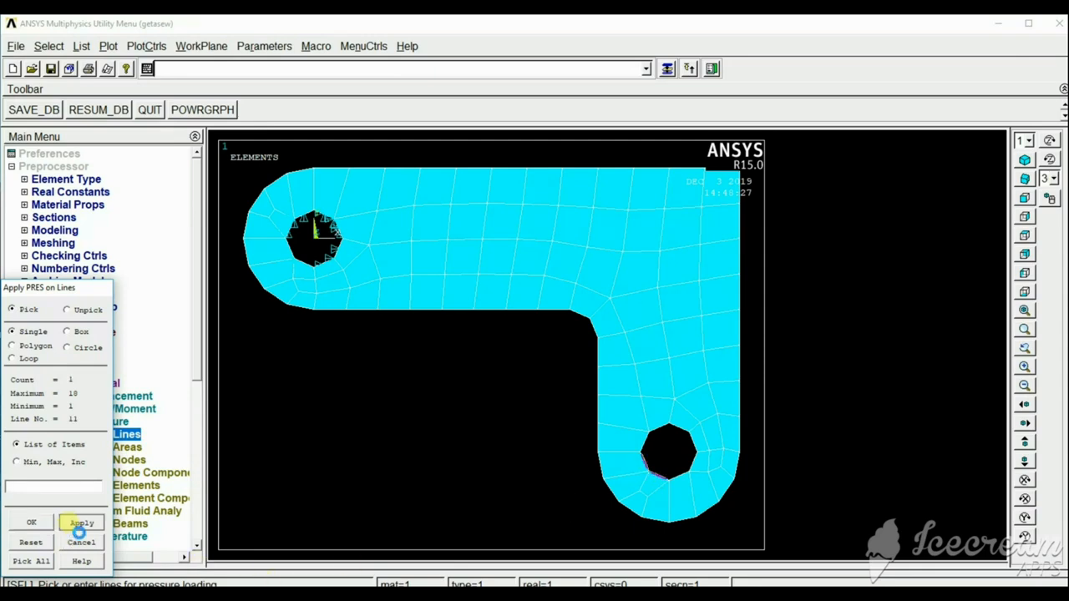
left_click(615, 221)
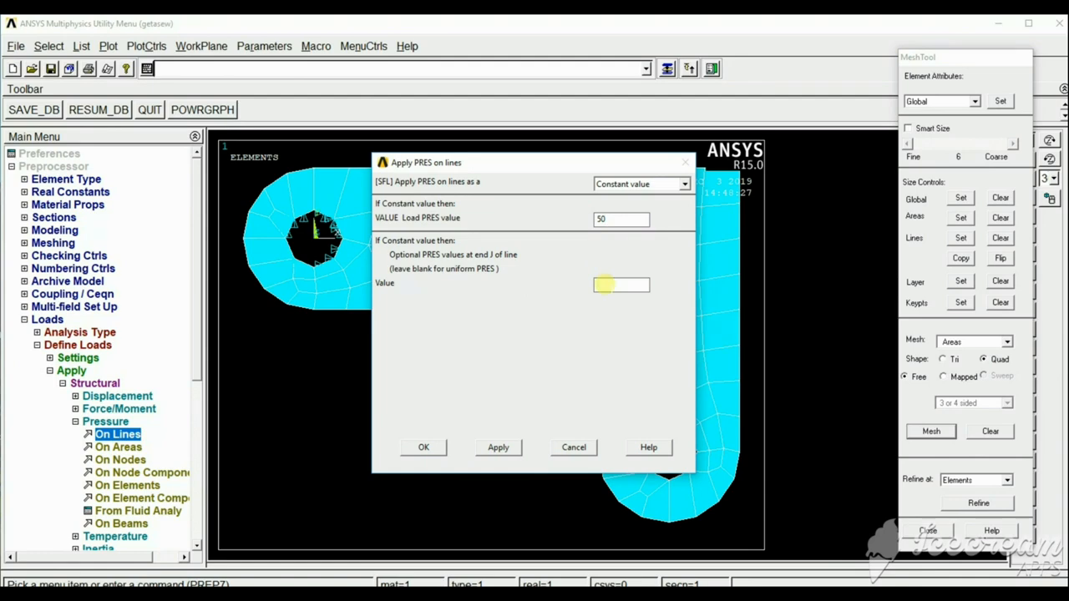
left_click(428, 449)
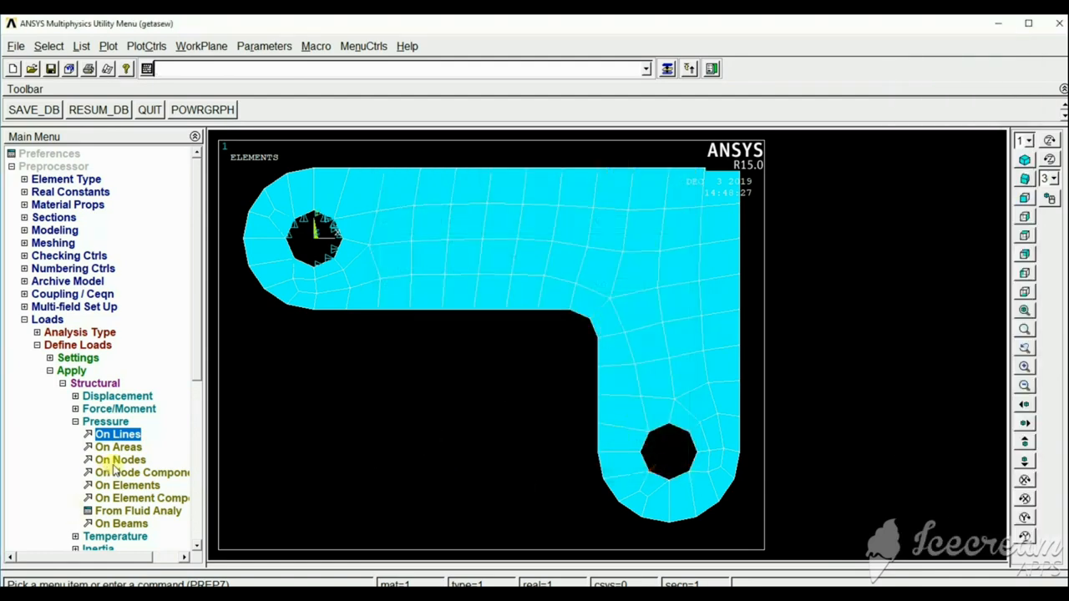
Apply a tapered pressure on the lower-right arc of the same hole, with the end J value set to 50.
left_click(121, 435)
left_click(687, 465)
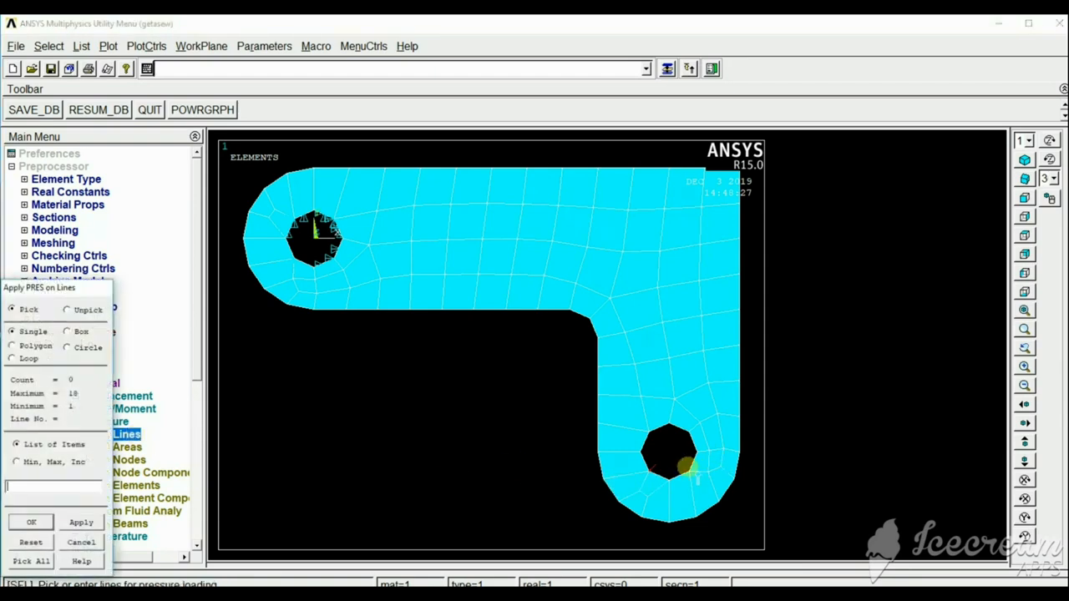
left_click(79, 524)
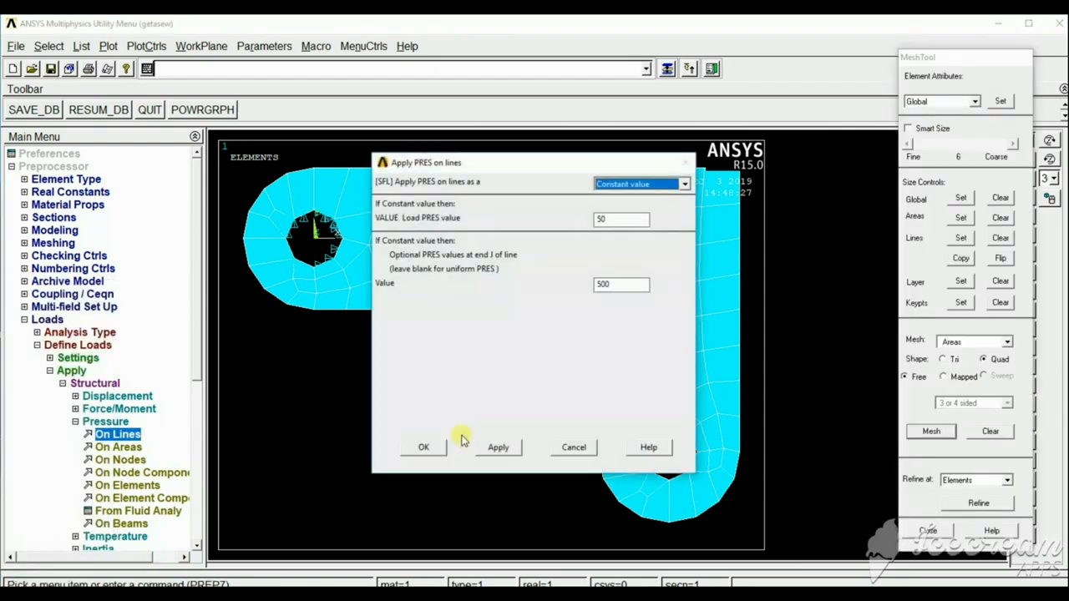
left_click(623, 283)
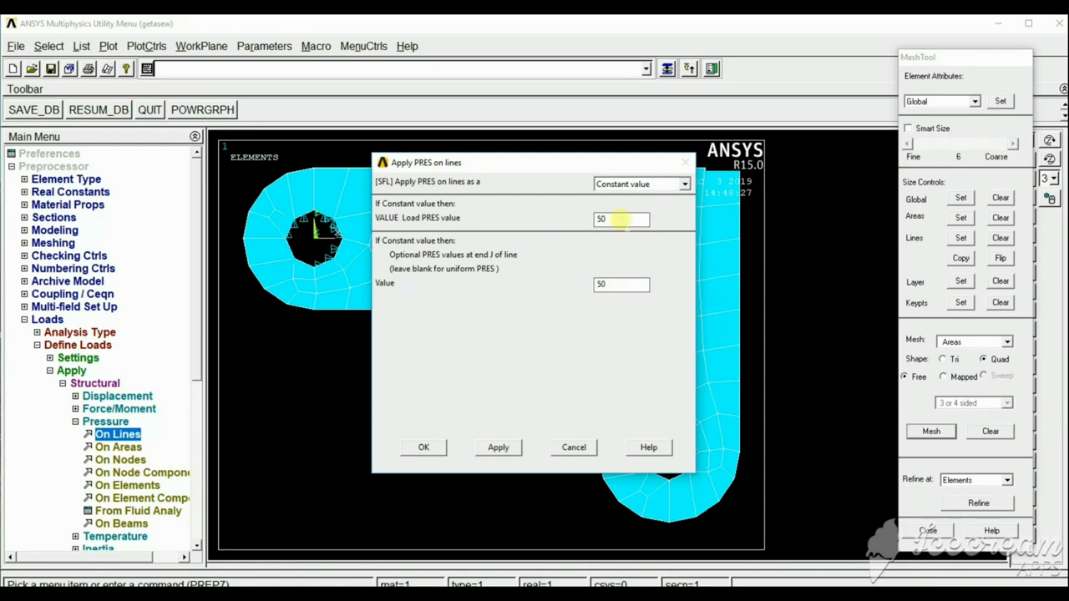
left_click(424, 446)
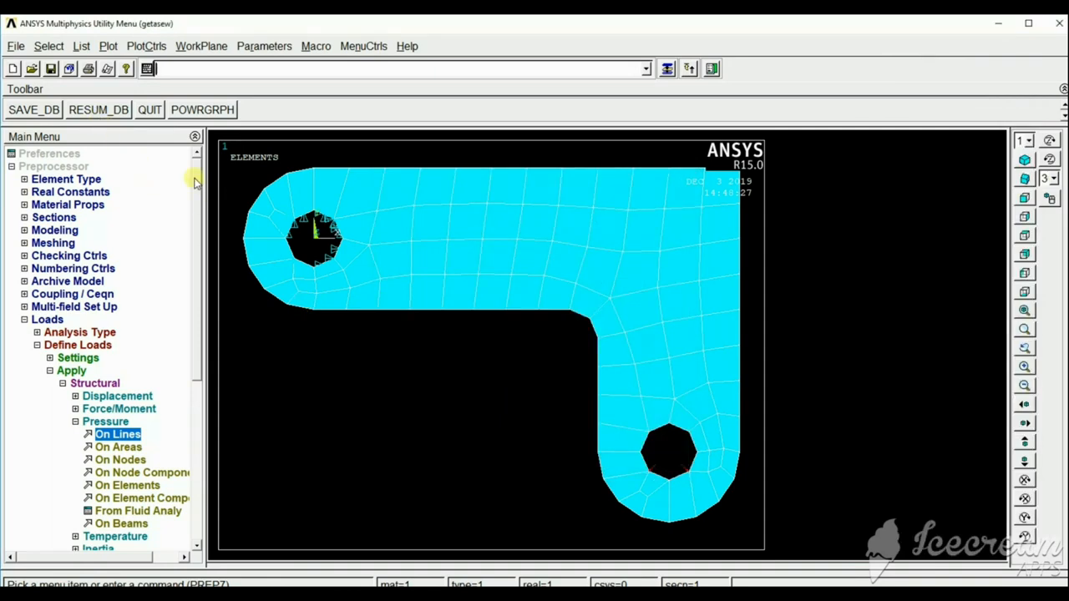
Solve the current load step and dismiss the completion note and the status listing.
left_click_drag(193, 182, 222, 401)
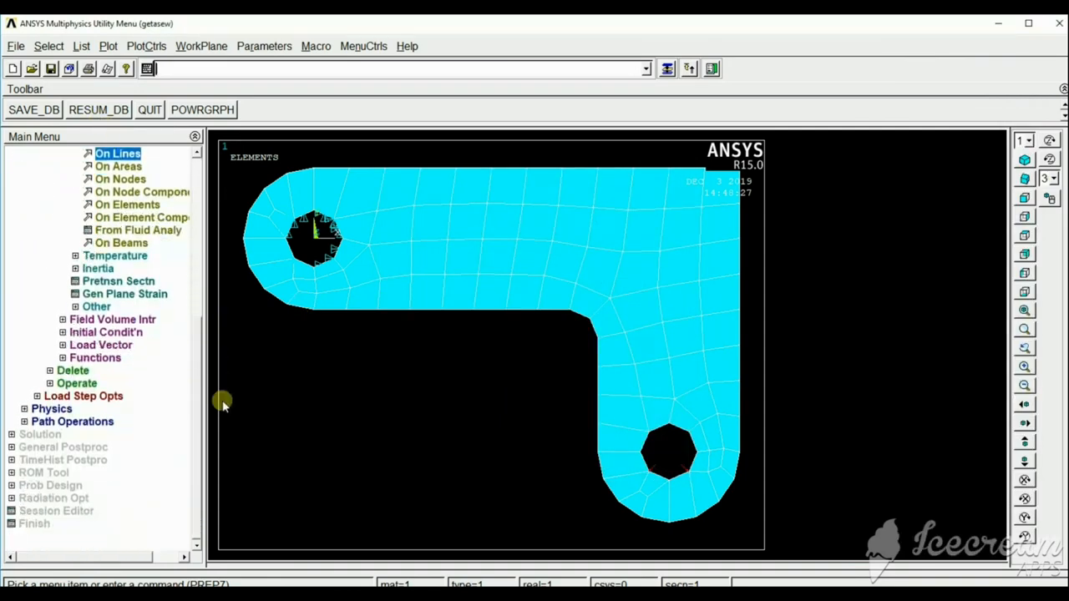
left_click(44, 435)
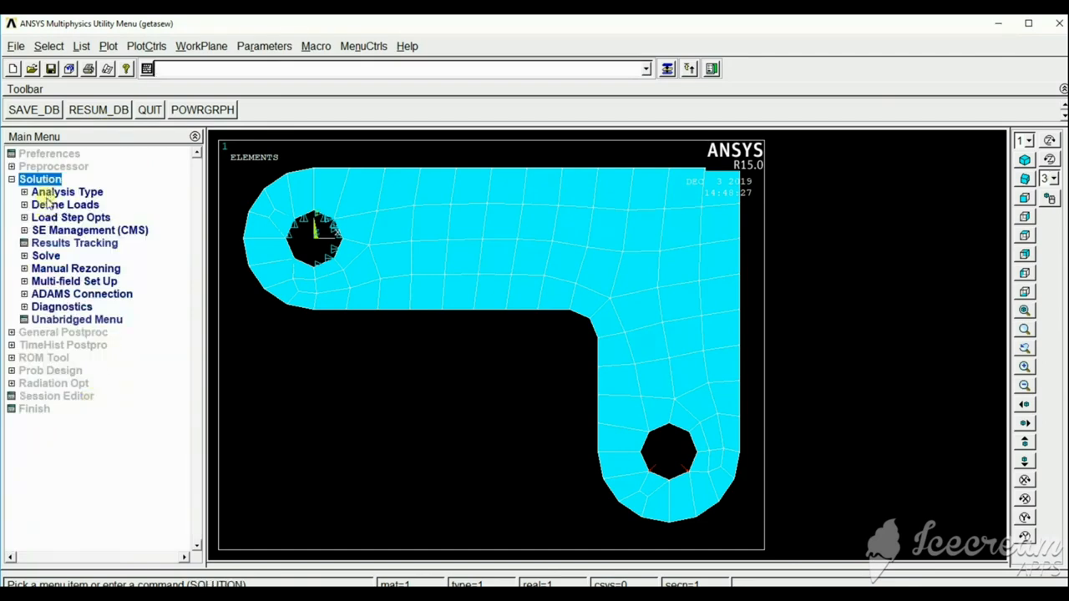
left_click(46, 255)
left_click(72, 268)
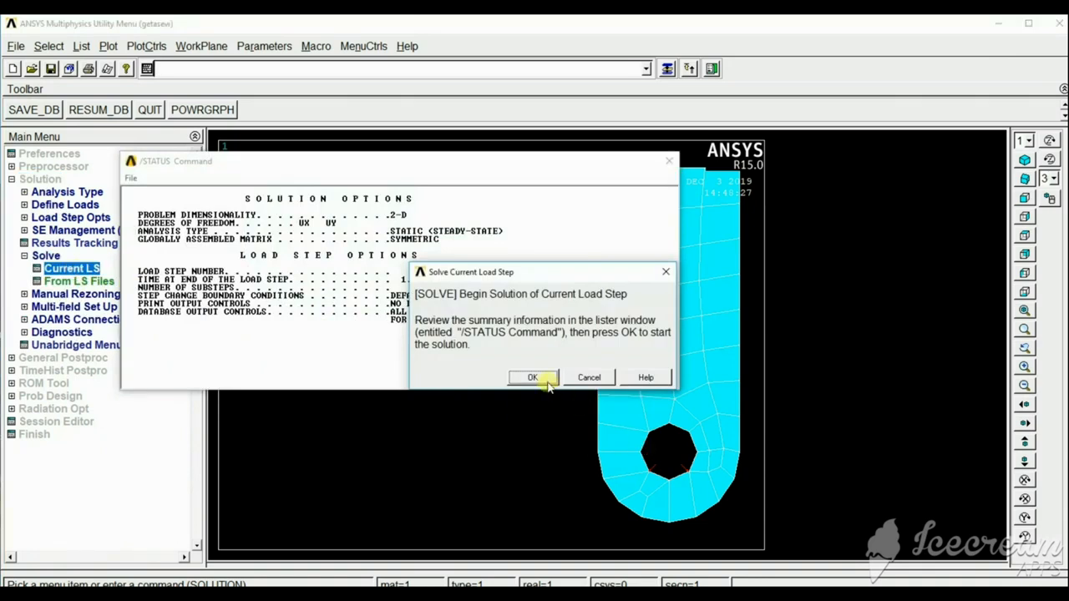
left_click(533, 377)
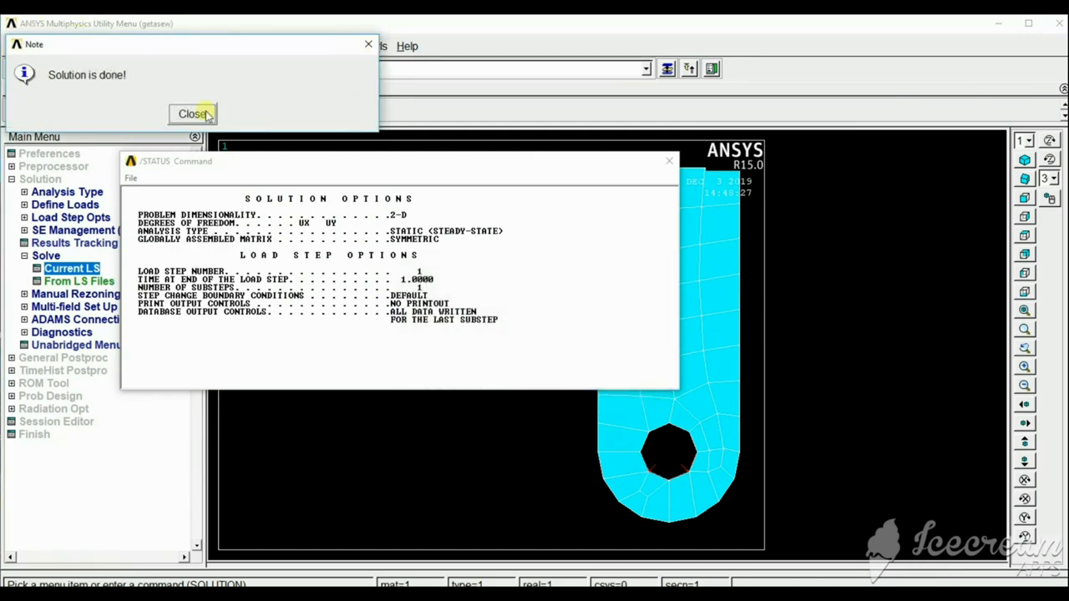
left_click(368, 43)
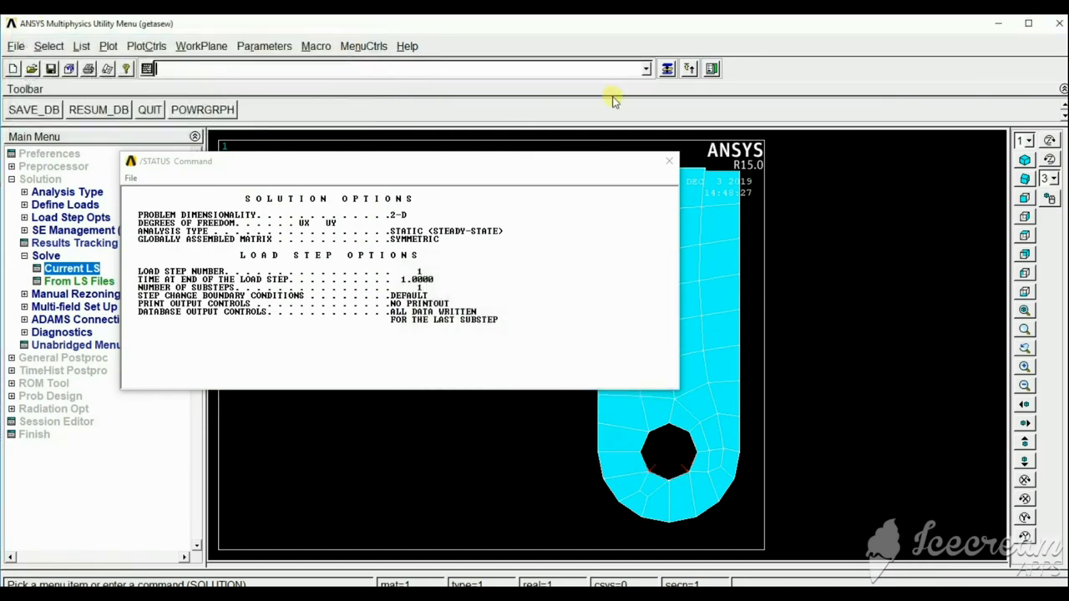
left_click(670, 165)
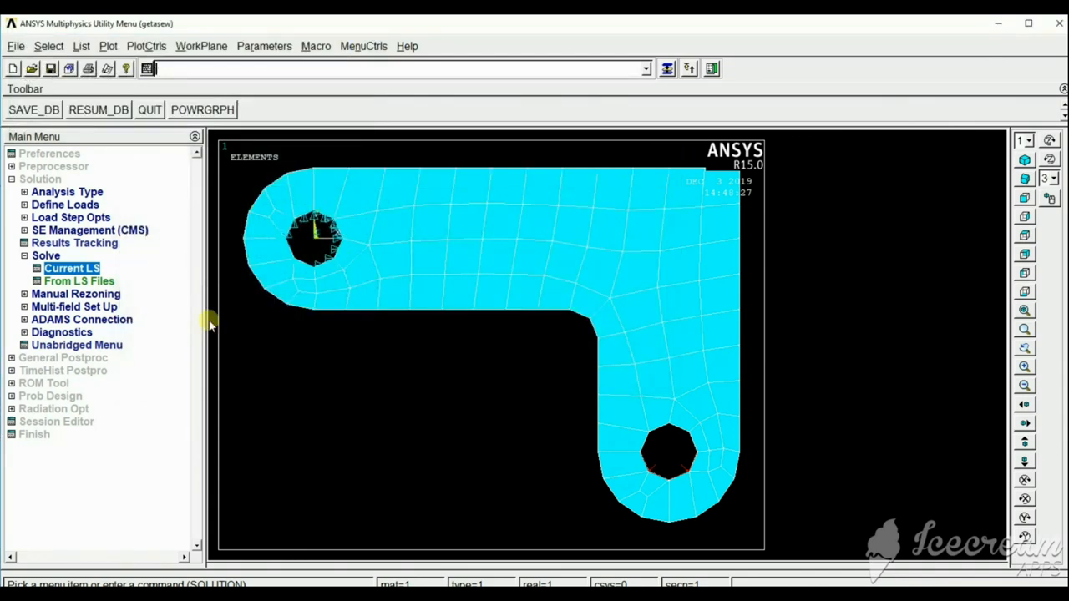
Plot the bracket's deformed shape together with the undeformed mesh, using the Def + undeformed option.
left_click(57, 359)
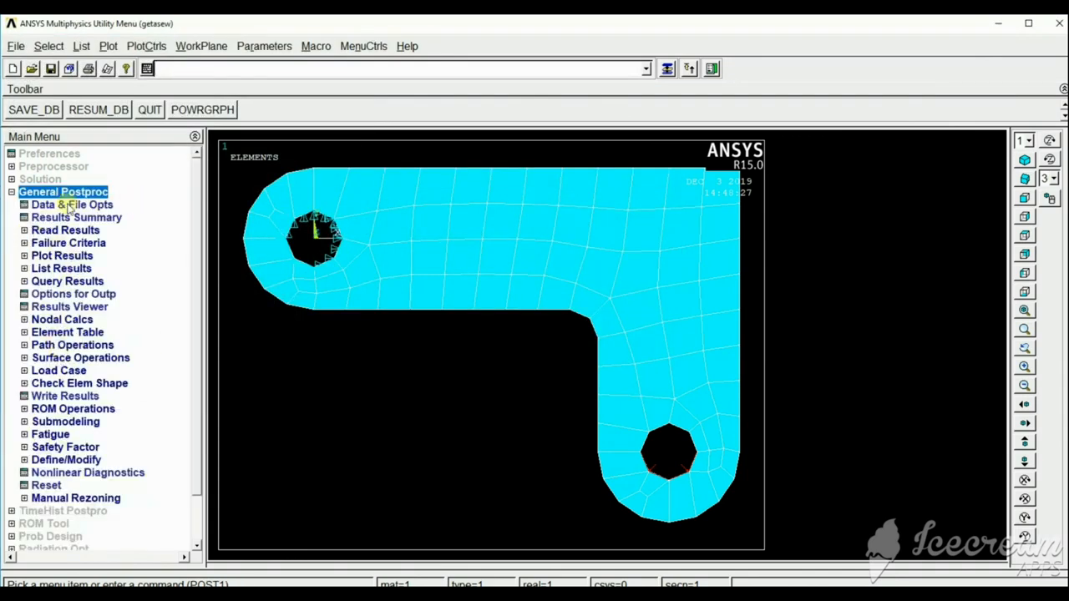
left_click(48, 258)
left_click(75, 270)
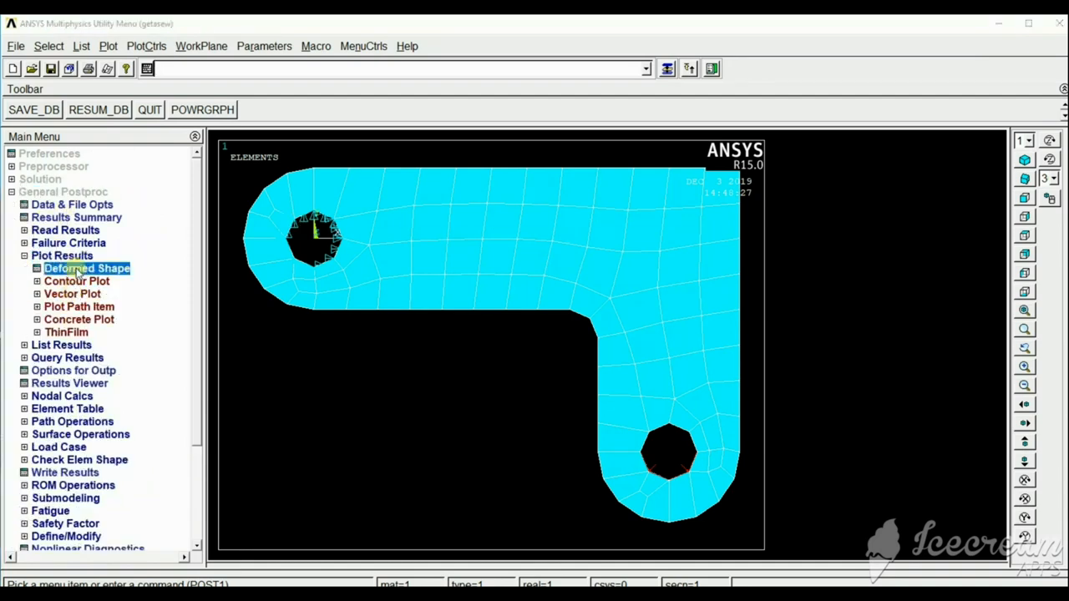
left_click(618, 309)
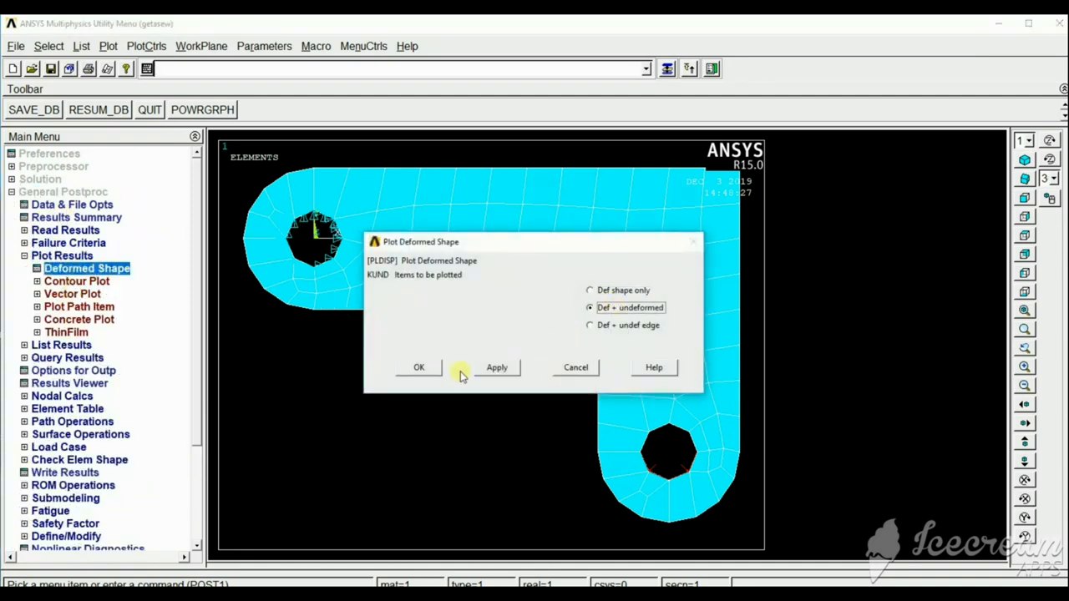
left_click(401, 369)
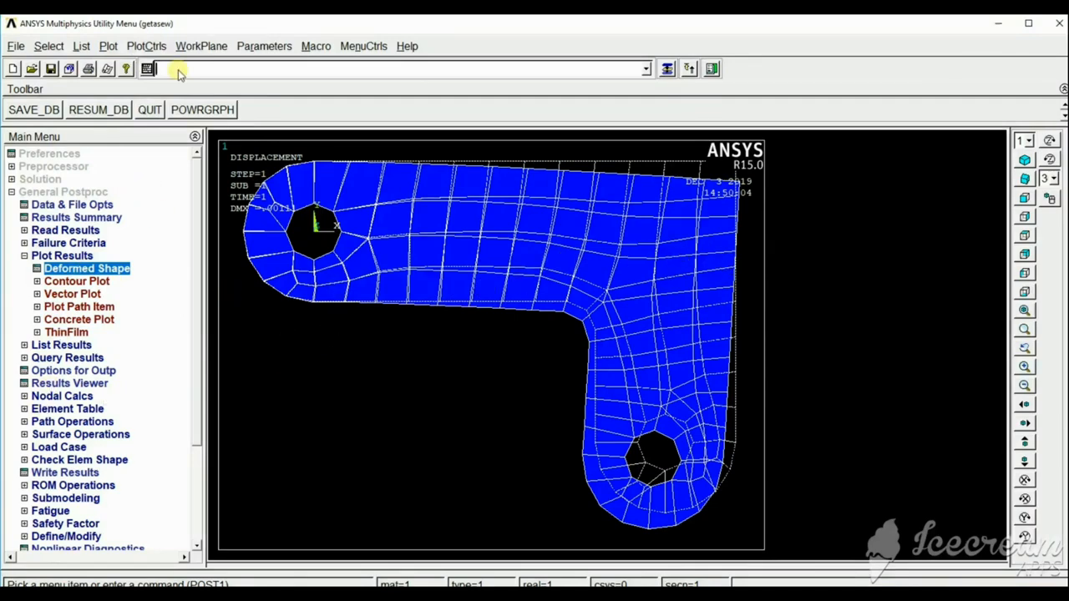
Animate the deformed shape with Def + undeformed, 10 frames and a 0.5-second delay, and close the animation controller.
left_click(144, 45)
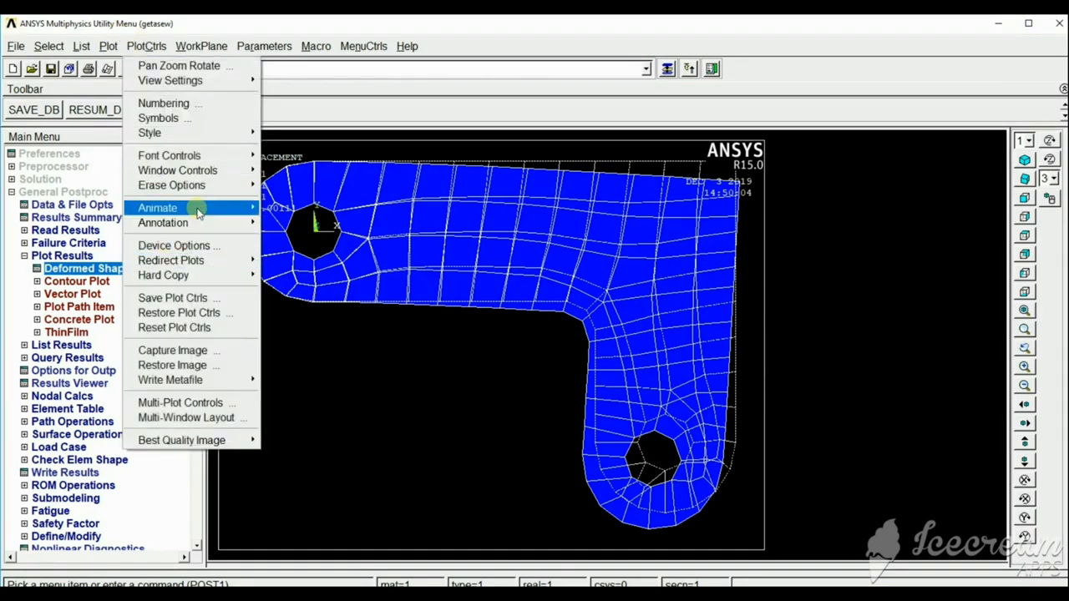
mouse_move(201, 213)
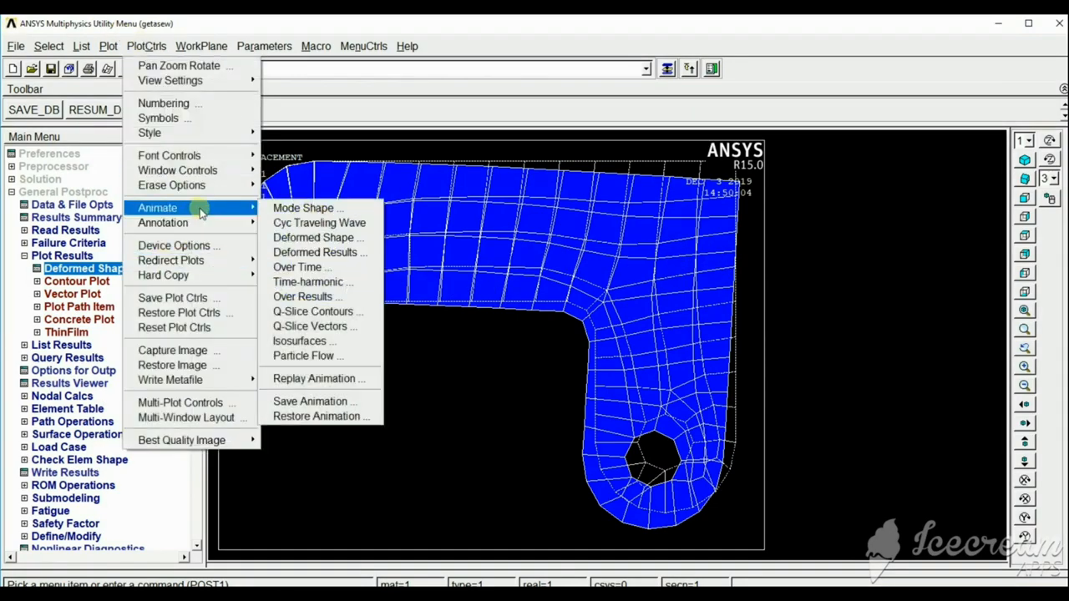
left_click(309, 240)
left_click(621, 328)
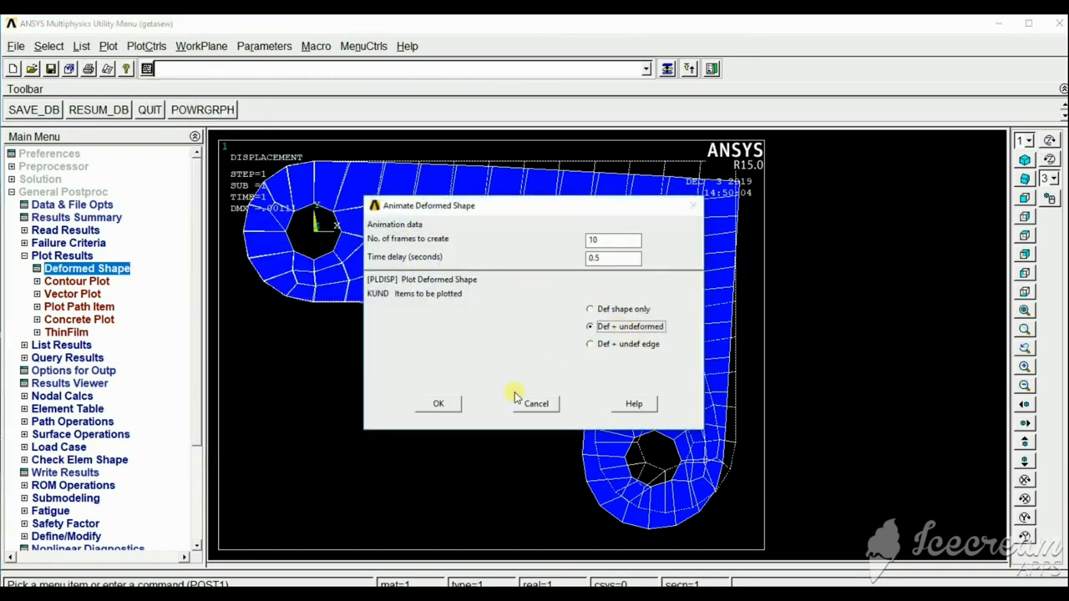
left_click(443, 404)
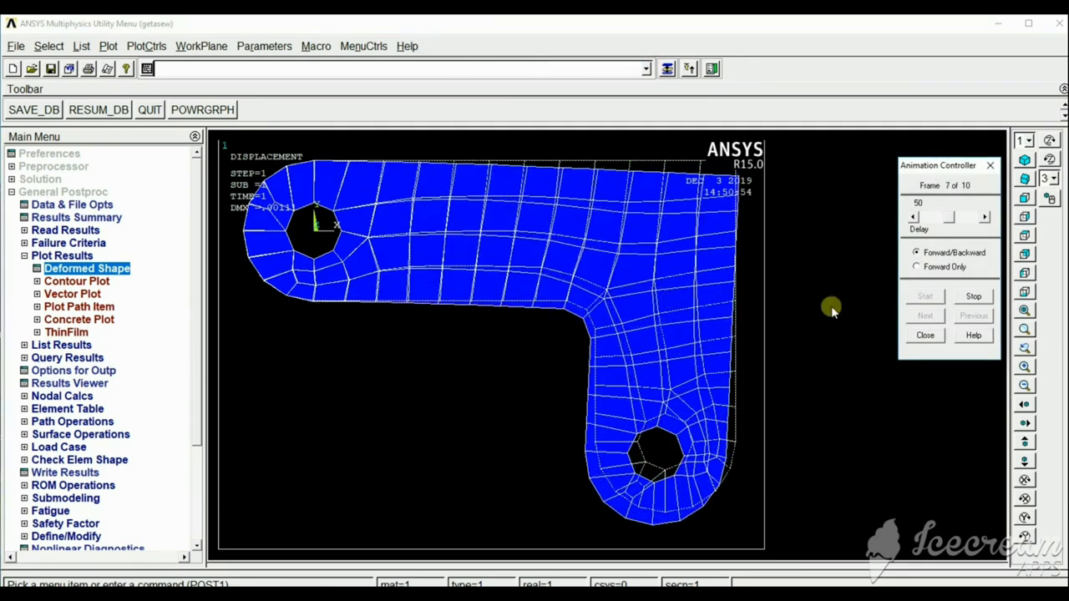
left_click(927, 335)
Open the General Postprocessor's result listing options.
left_click(72, 344)
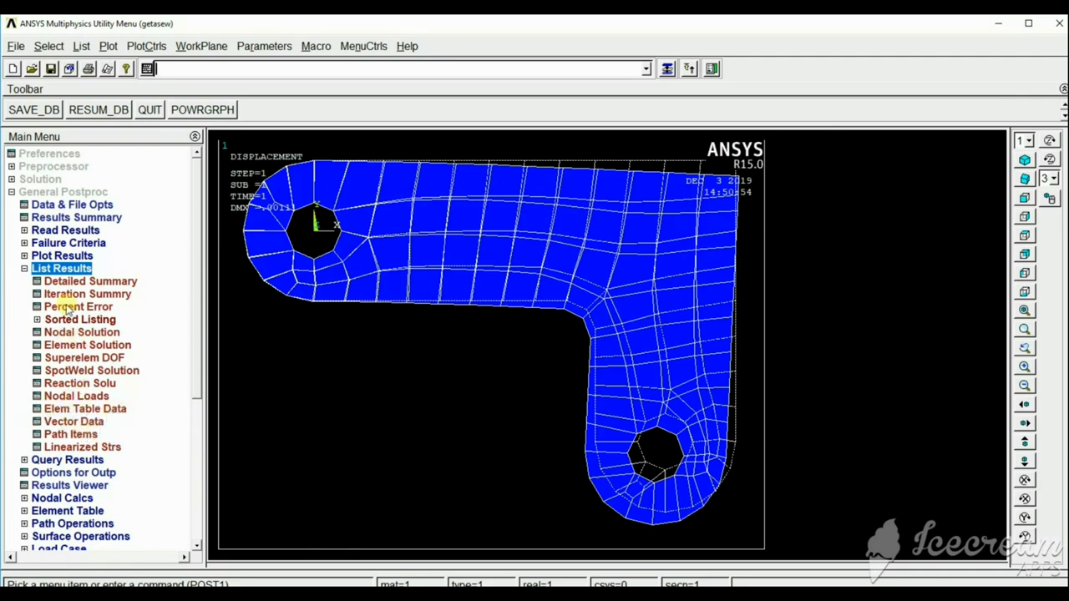
left_click_drag(198, 190, 202, 216)
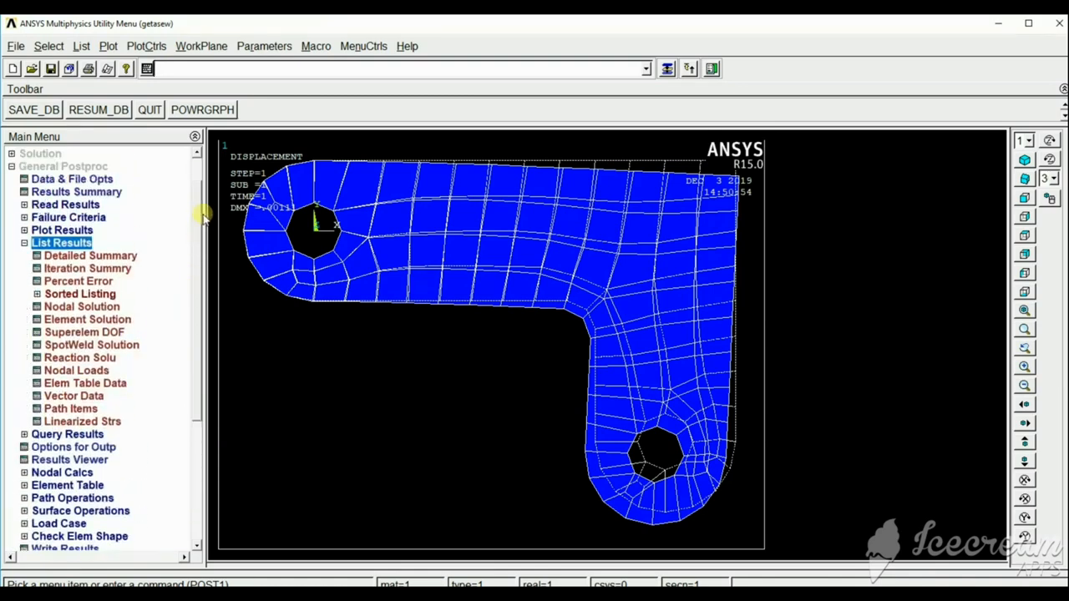